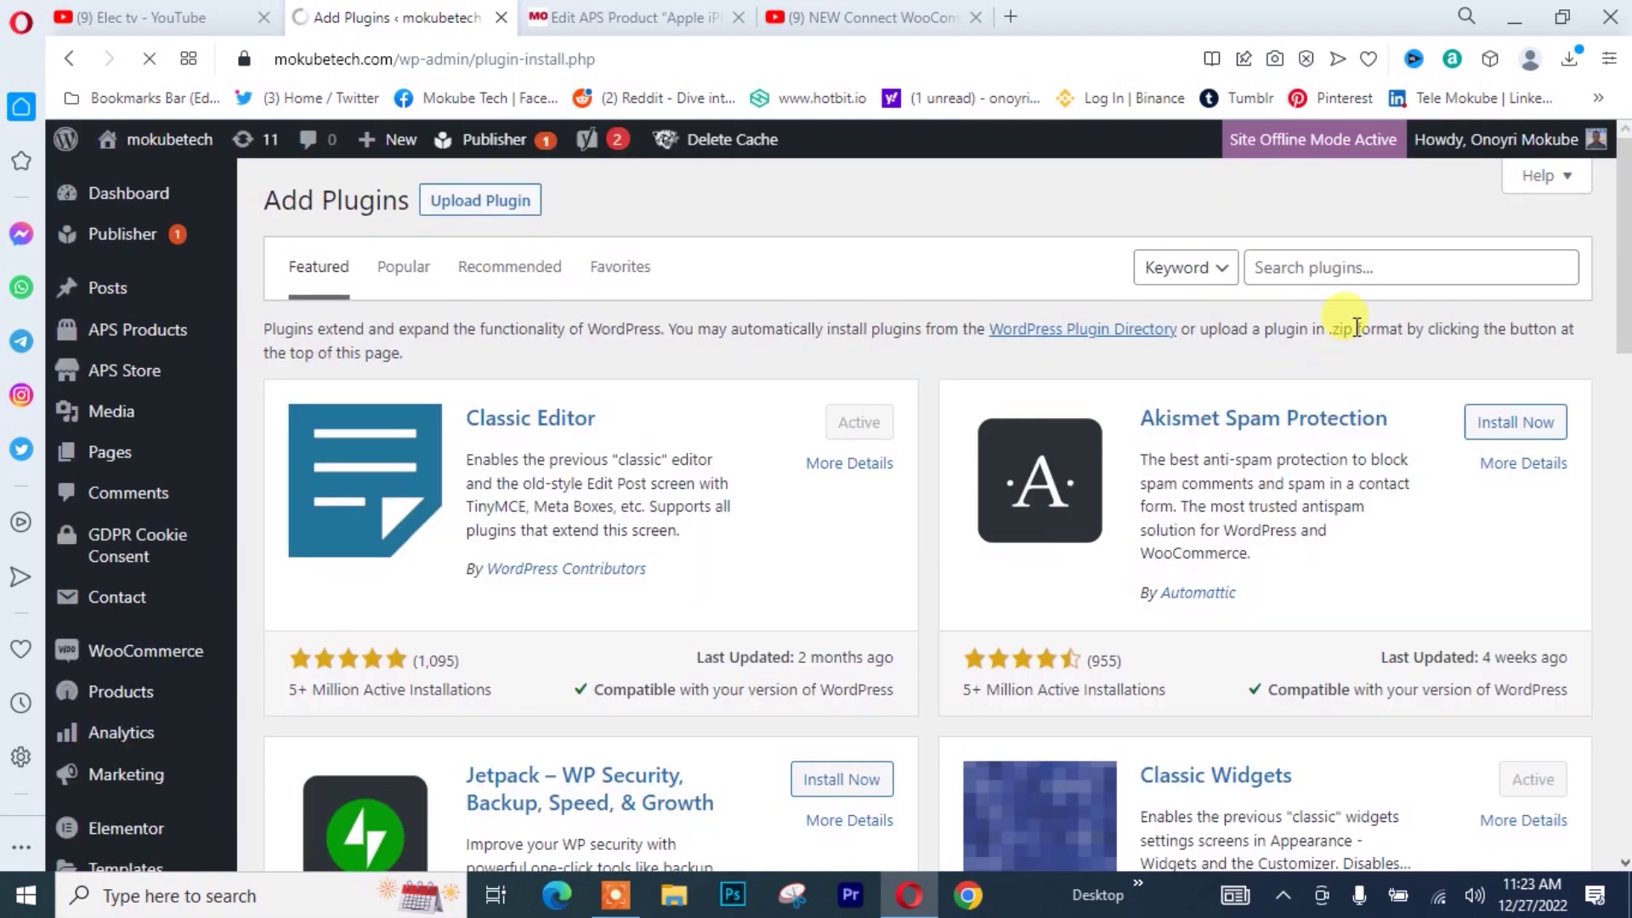
# Step: Search the plugin directory for Facebook for WooCommerce and confirm it shows Active
pyautogui.click(1361, 268)
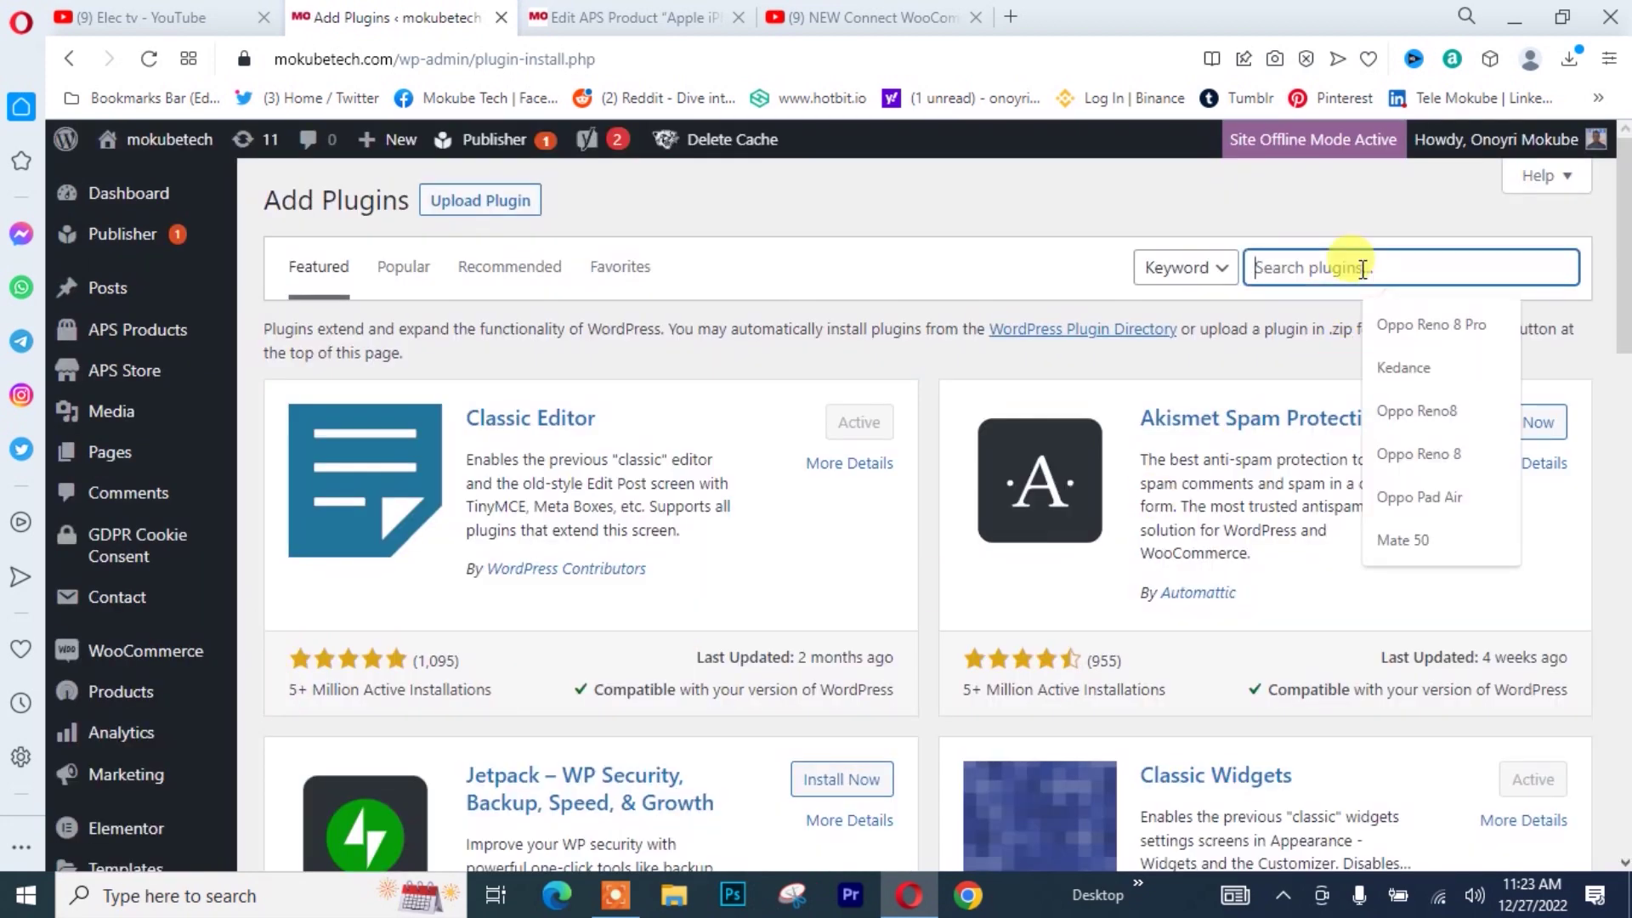
pyautogui.write('Facebook for WooCommerce')
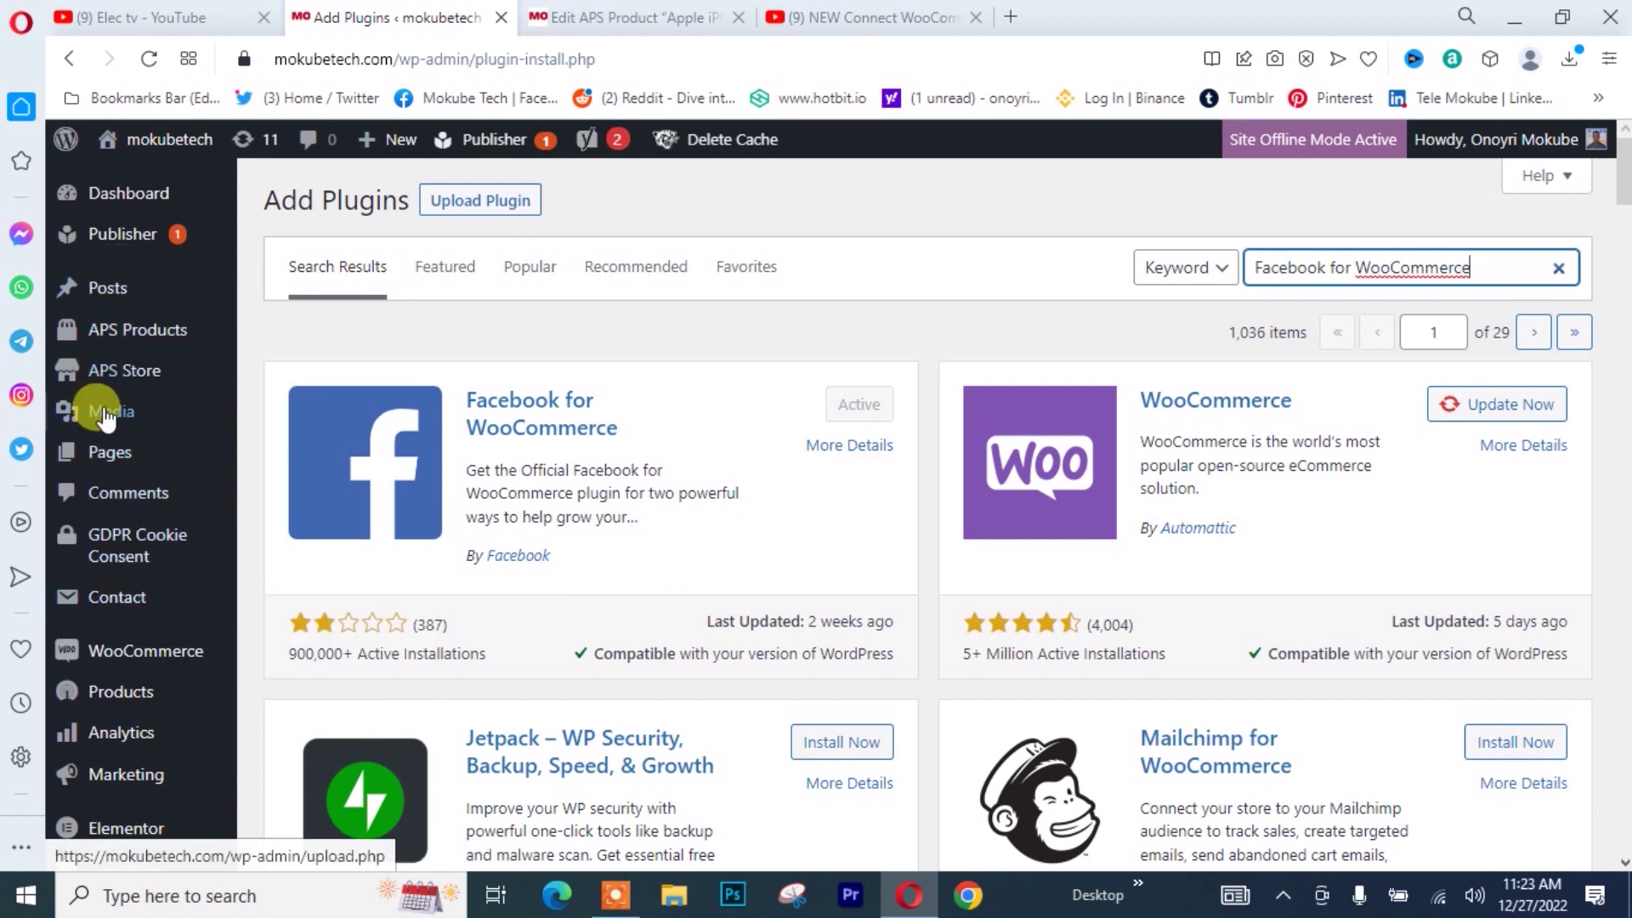
# Step: From Marketing > Overview, choose Finish setup for the installed Facebook for WooCommerce extension
pyautogui.scroll(-3, 125, 355)
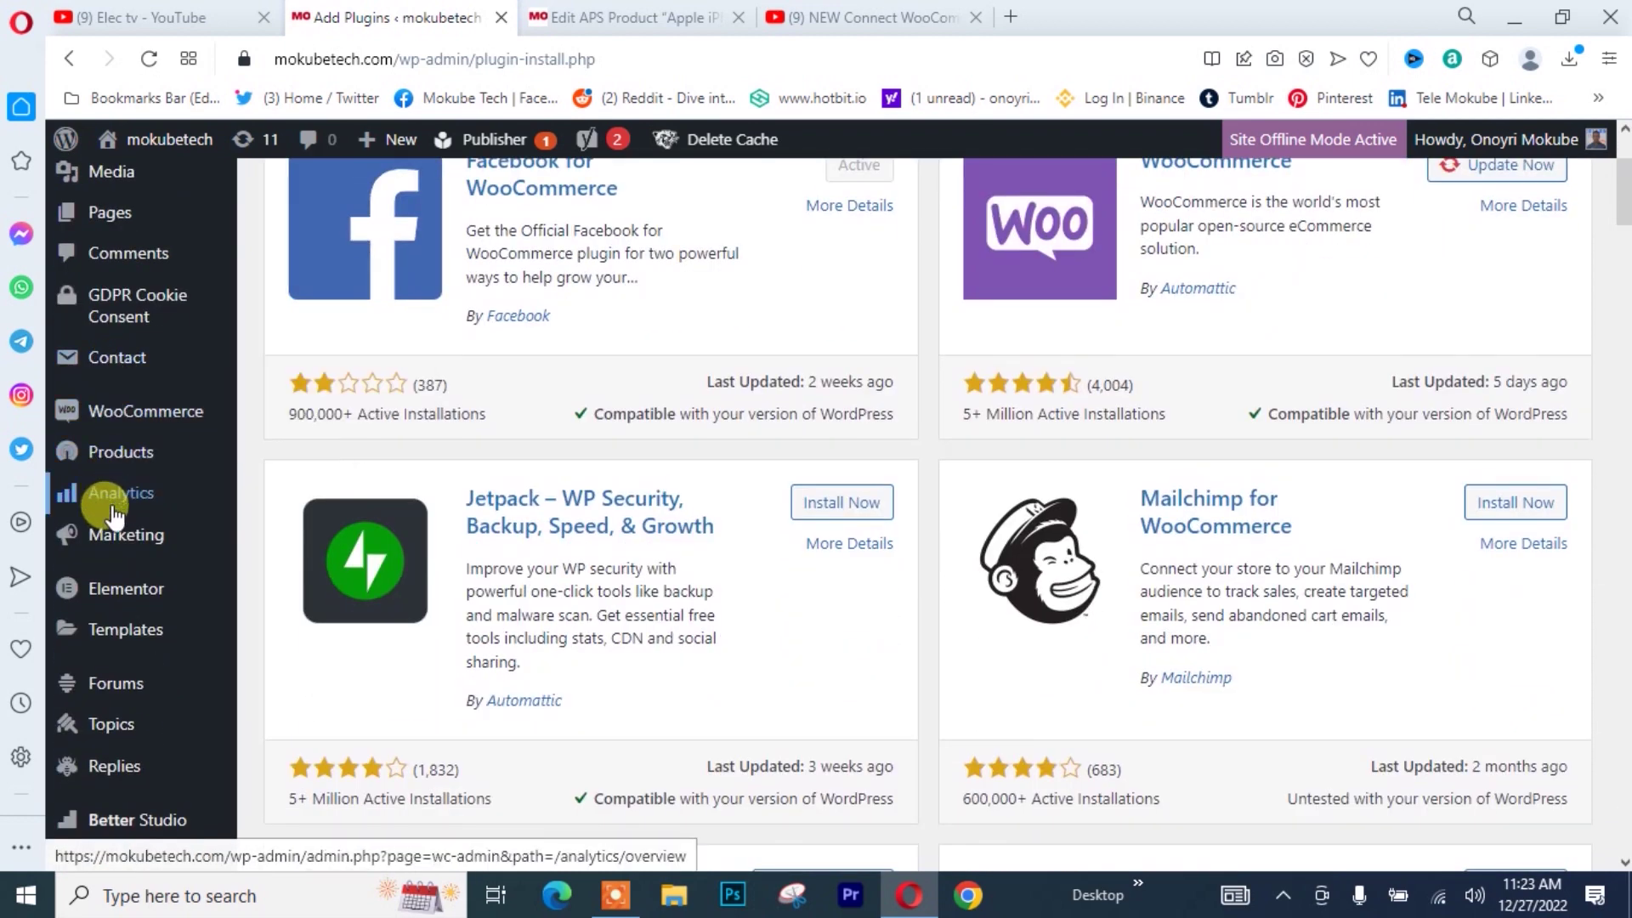
pyautogui.moveTo(111, 553)
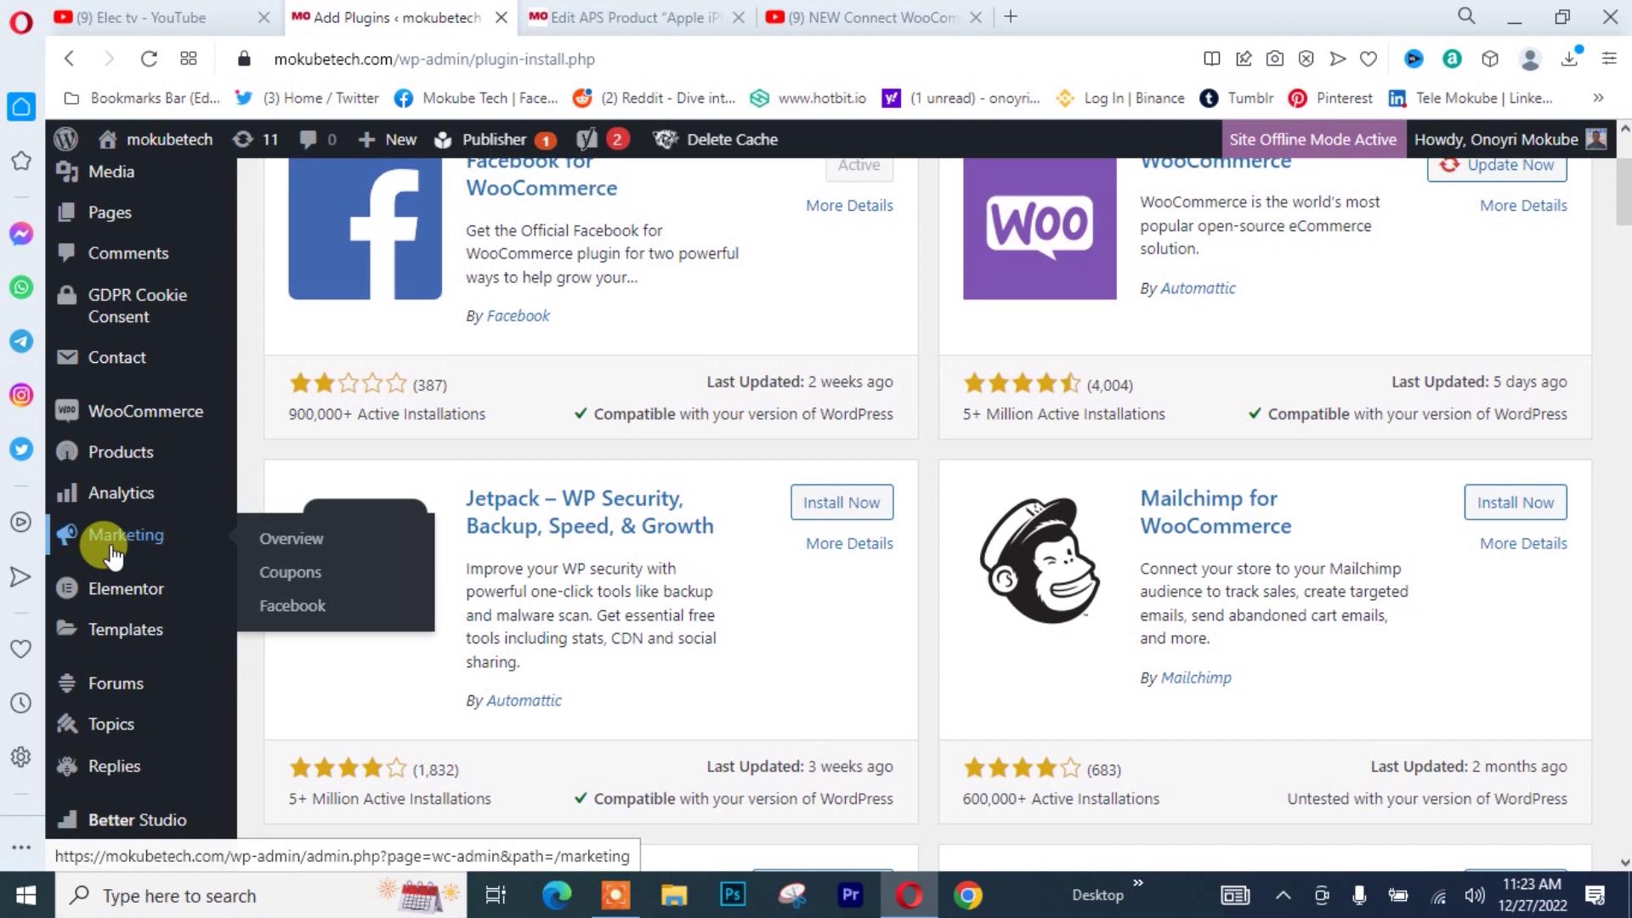
pyautogui.click(295, 551)
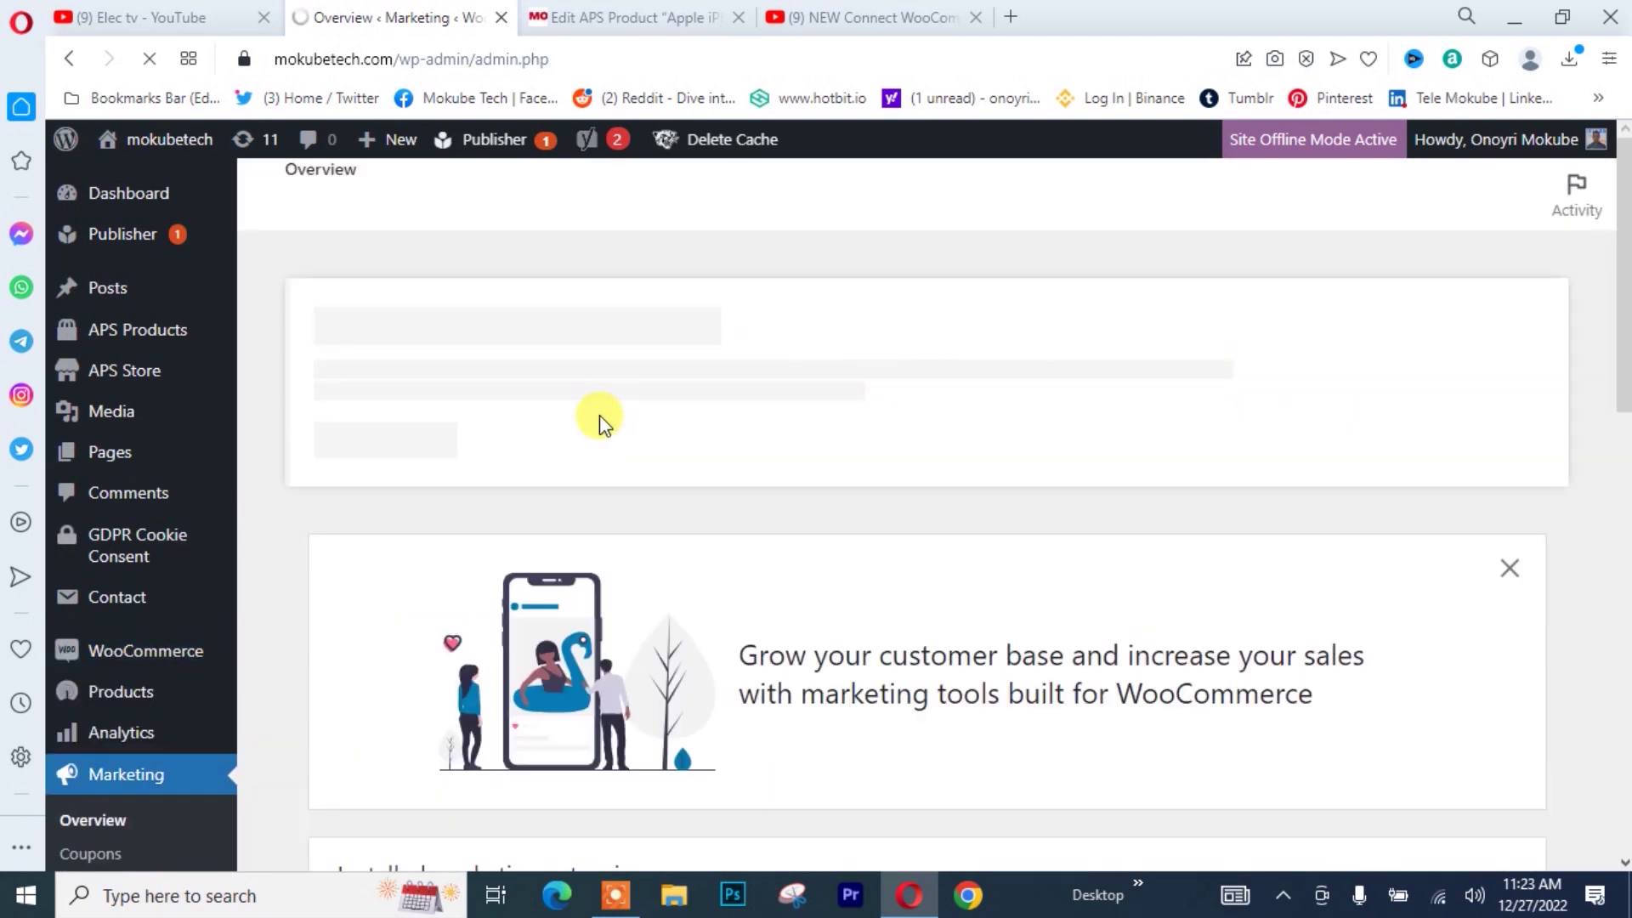
pyautogui.scroll(-3, 599, 420)
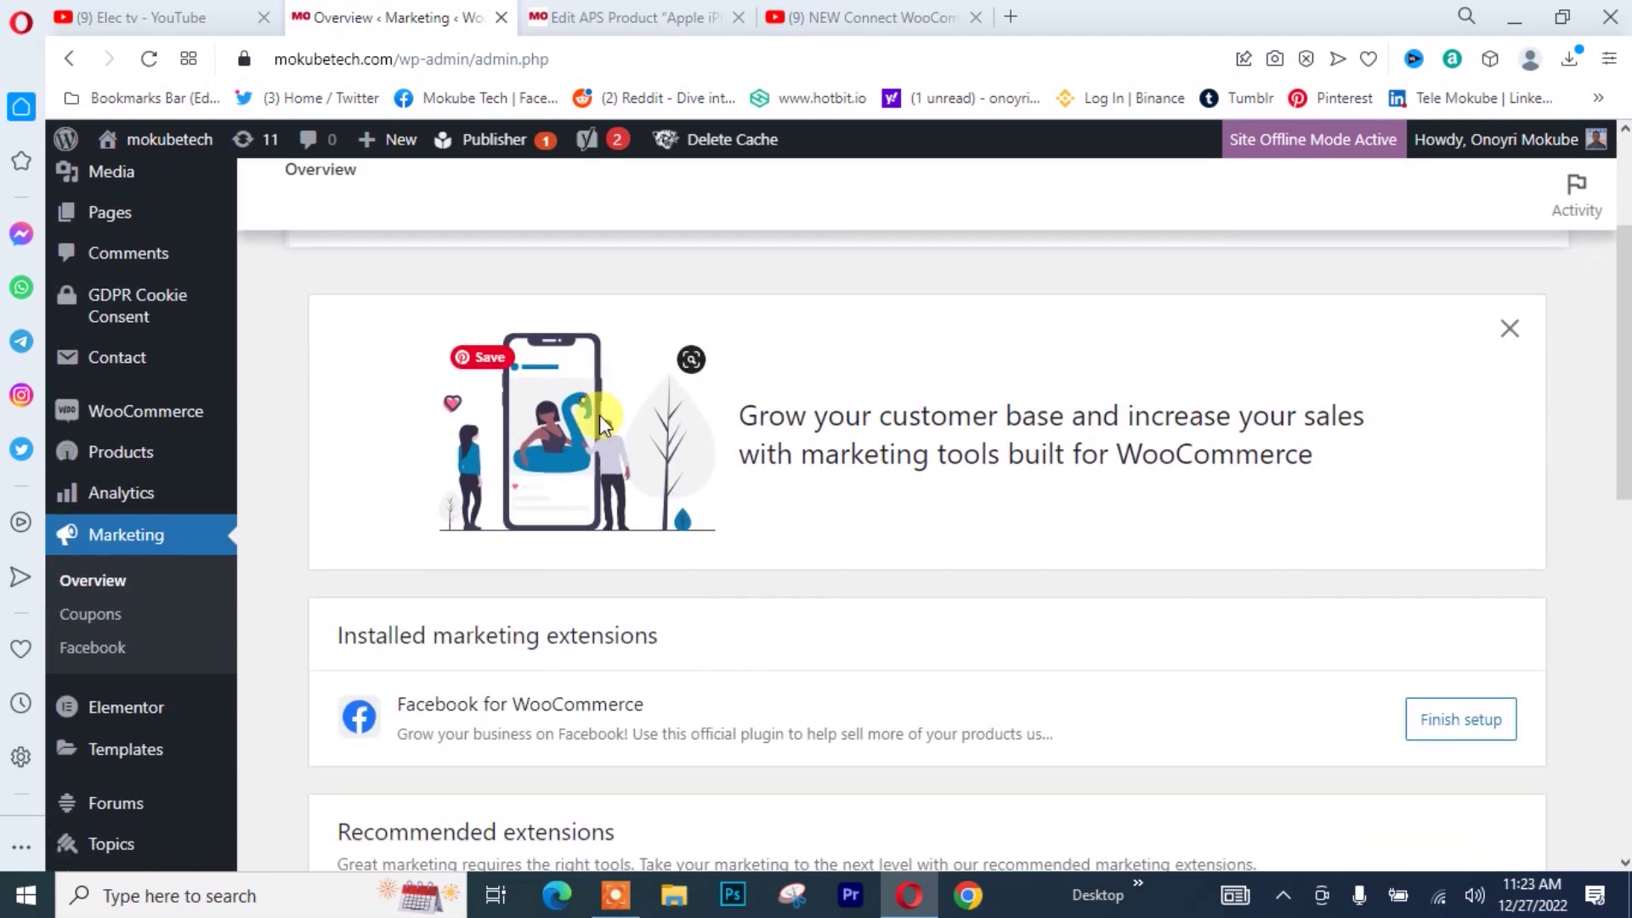
pyautogui.scroll(-2, 599, 416)
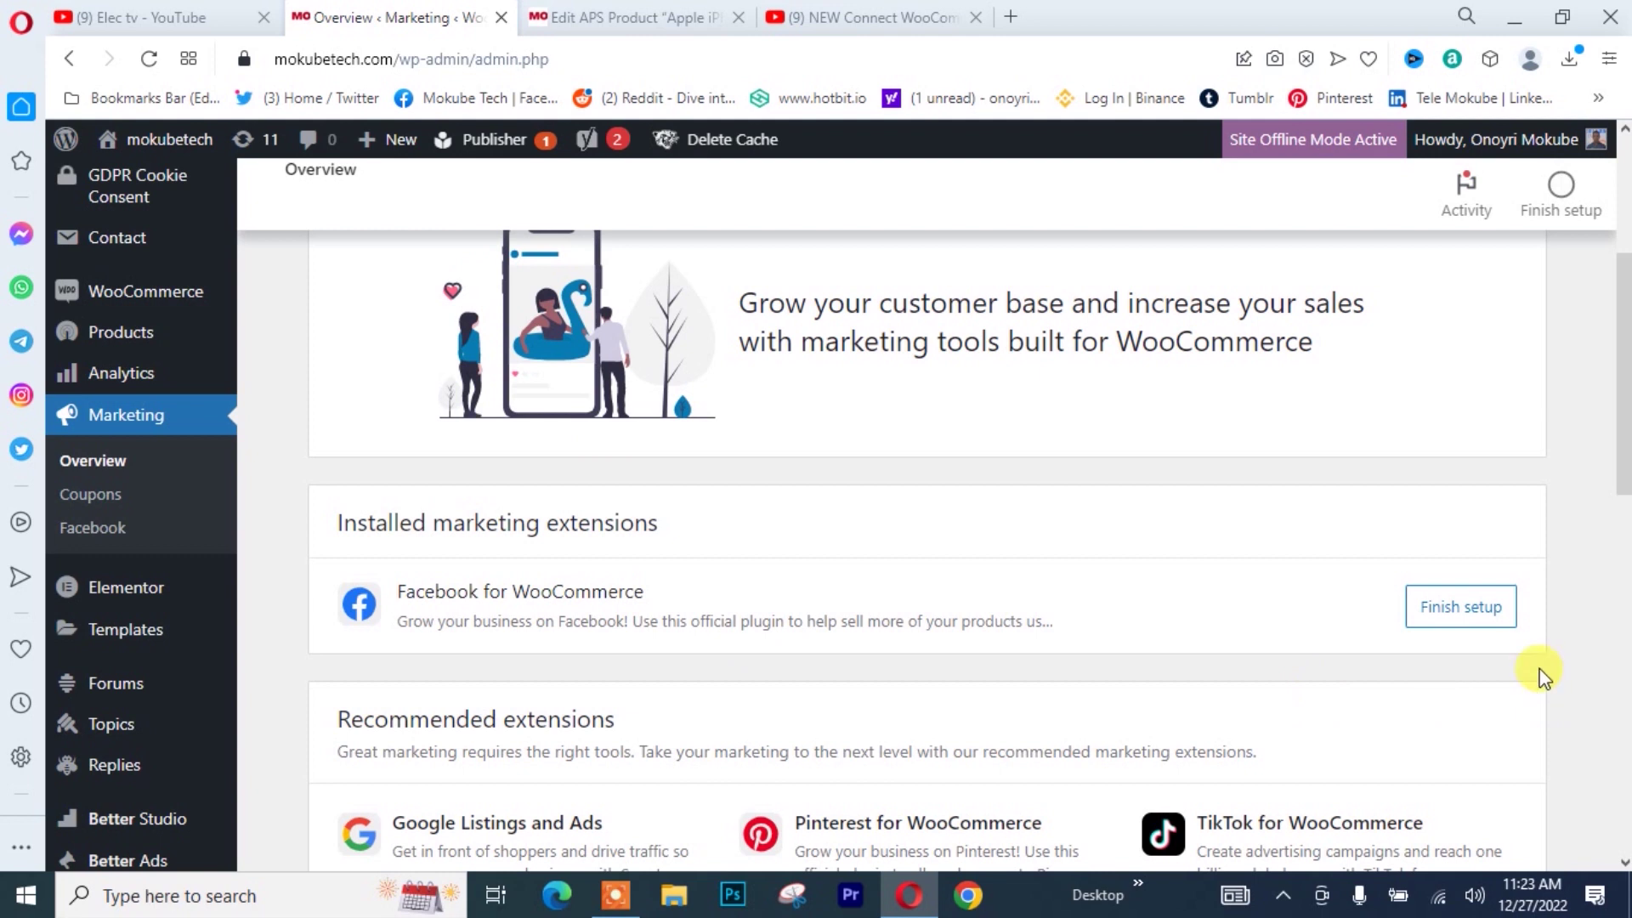
pyautogui.click(1448, 619)
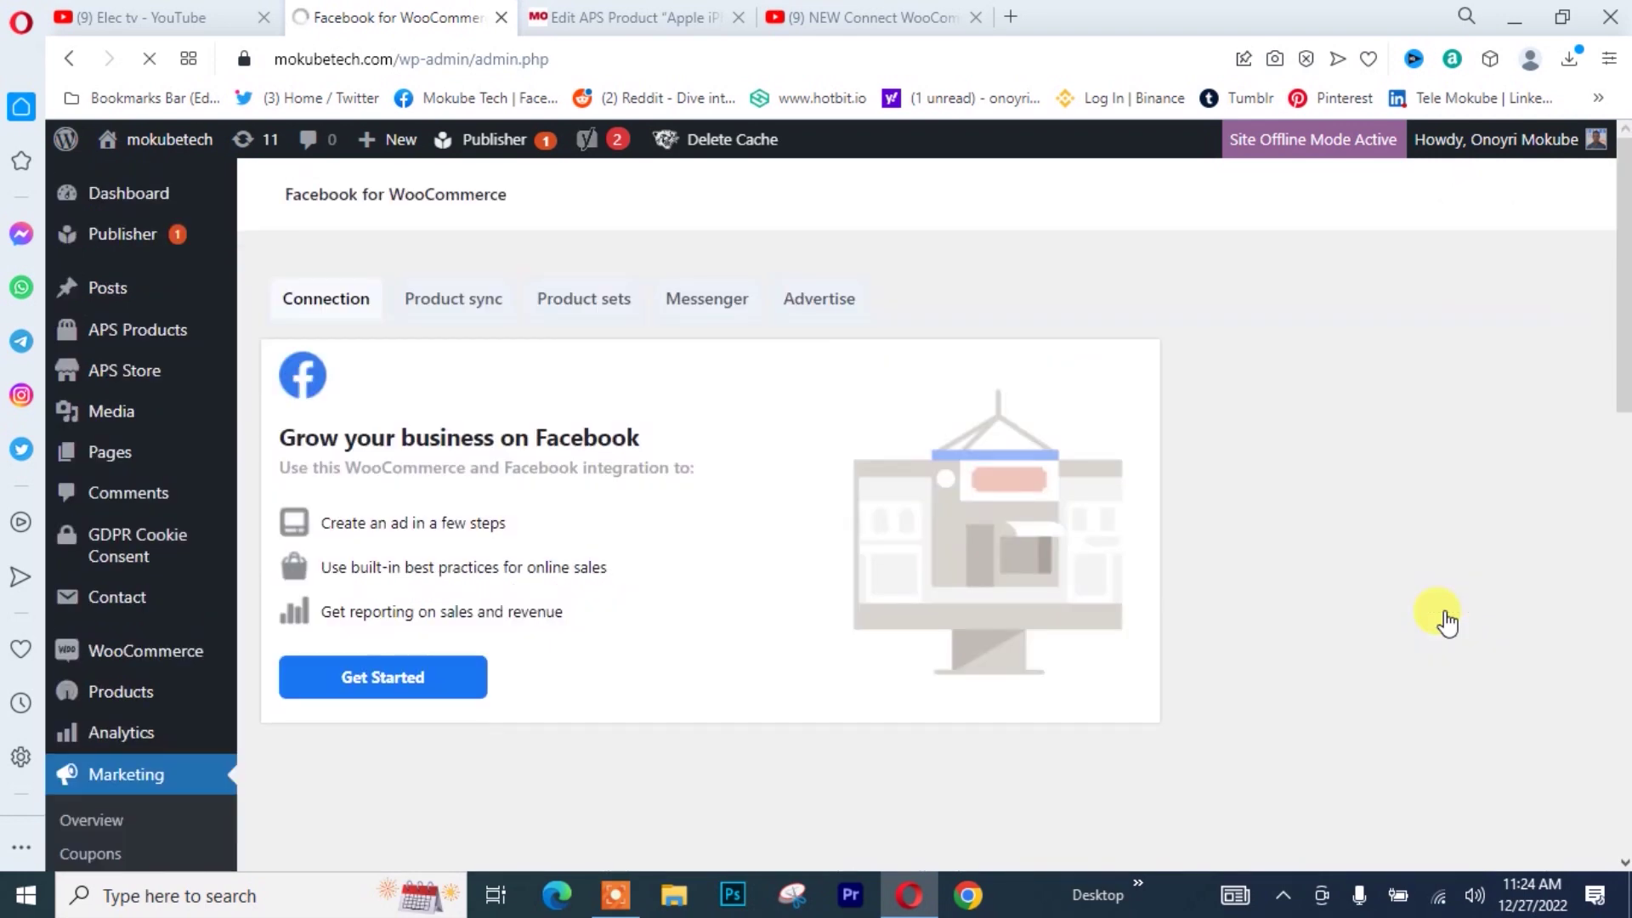
# Step: Start the Facebook connection with Get Started on the Connection tab
pyautogui.scroll(-5, 1365, 568)
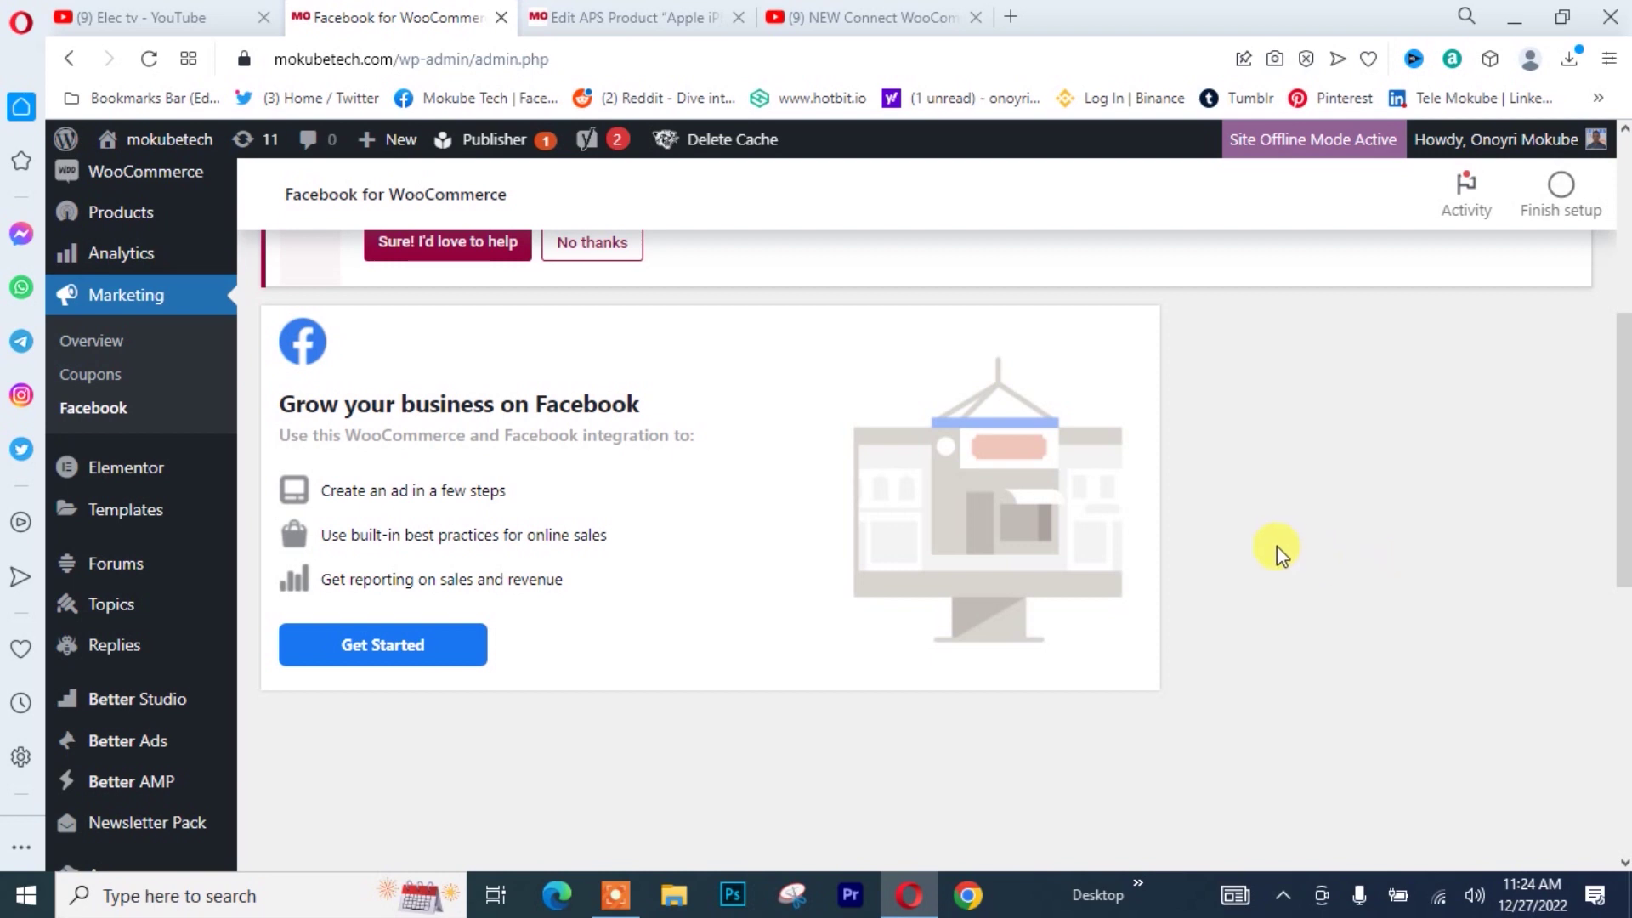
pyautogui.click(386, 650)
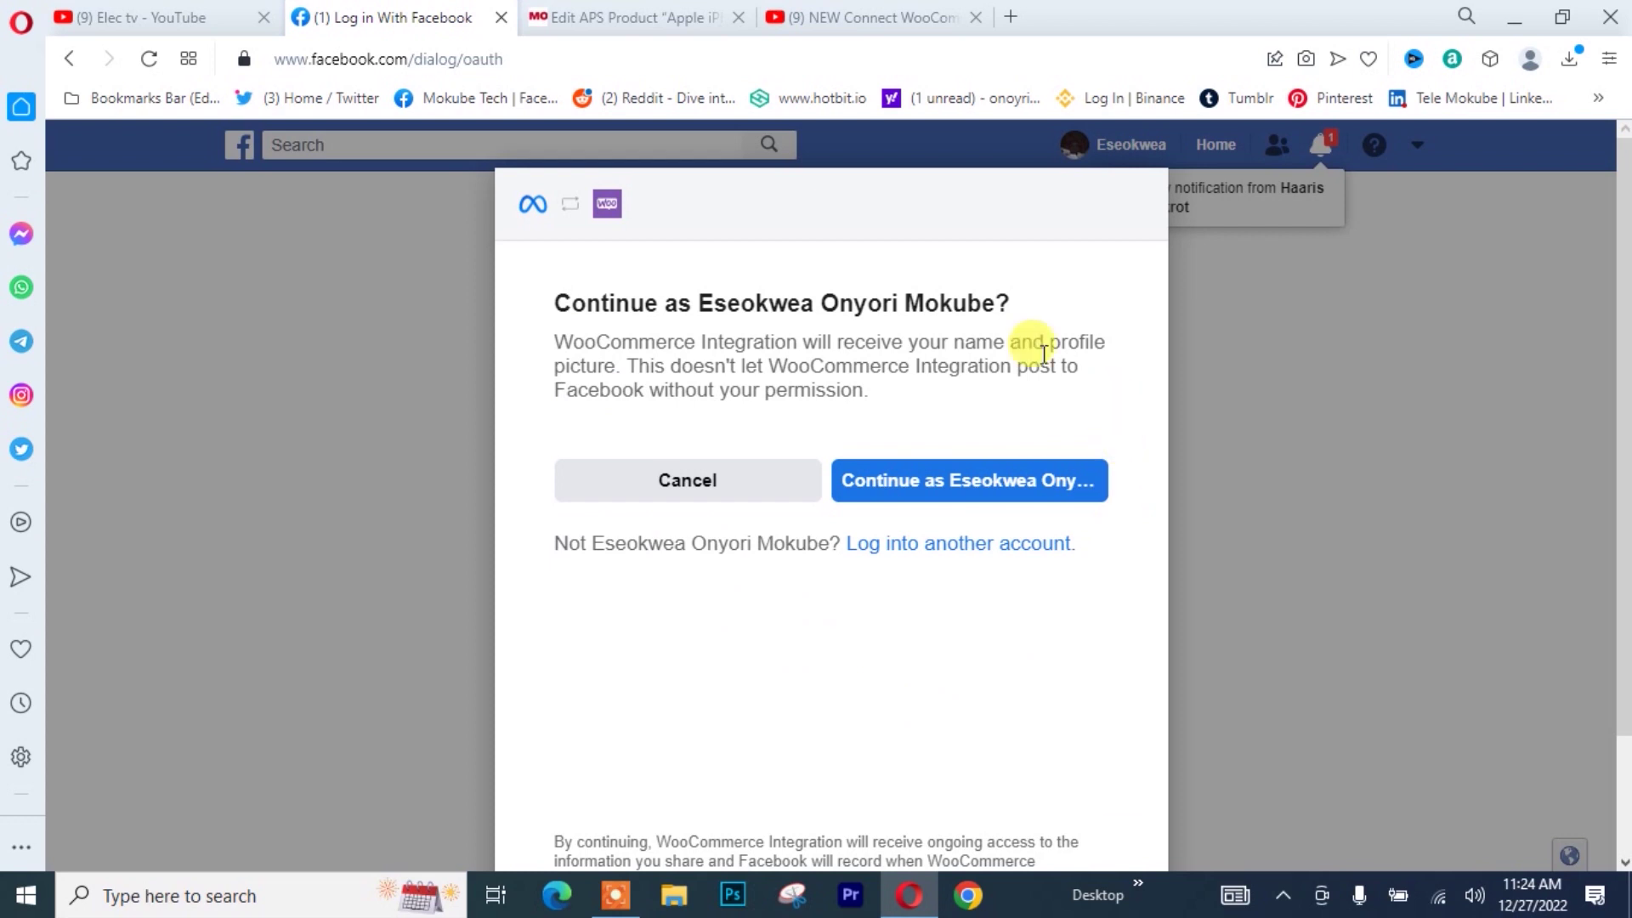
# Step: Continue as the signed-in Facebook account and accept the WooCommerce Integration permissions
pyautogui.click(1016, 491)
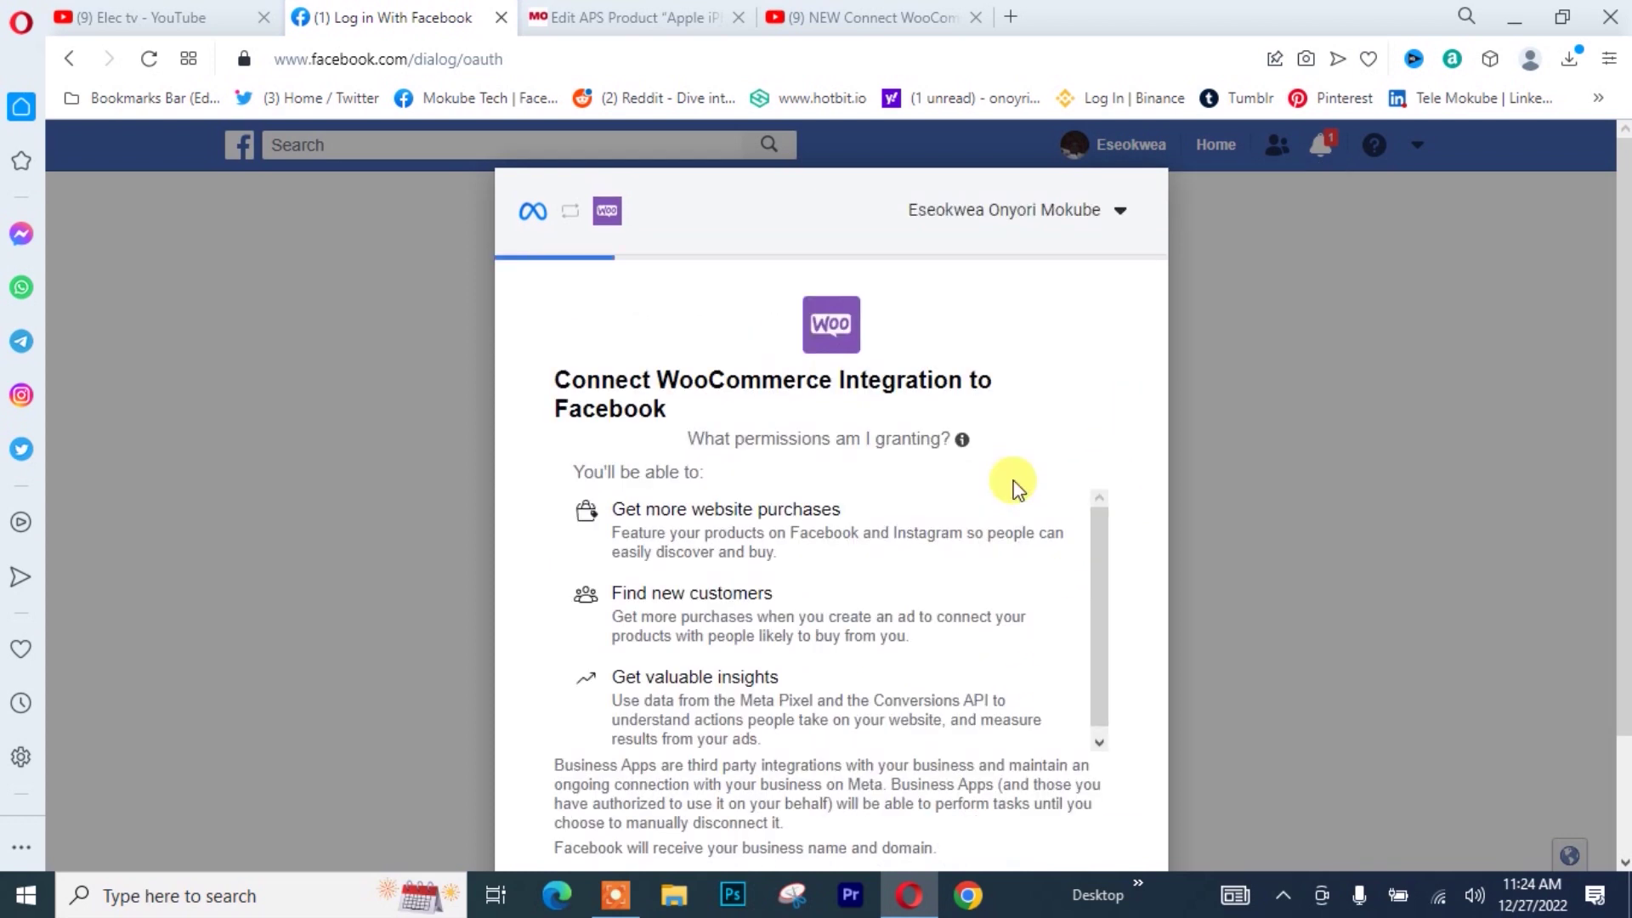
pyautogui.scroll(-2, 1016, 491)
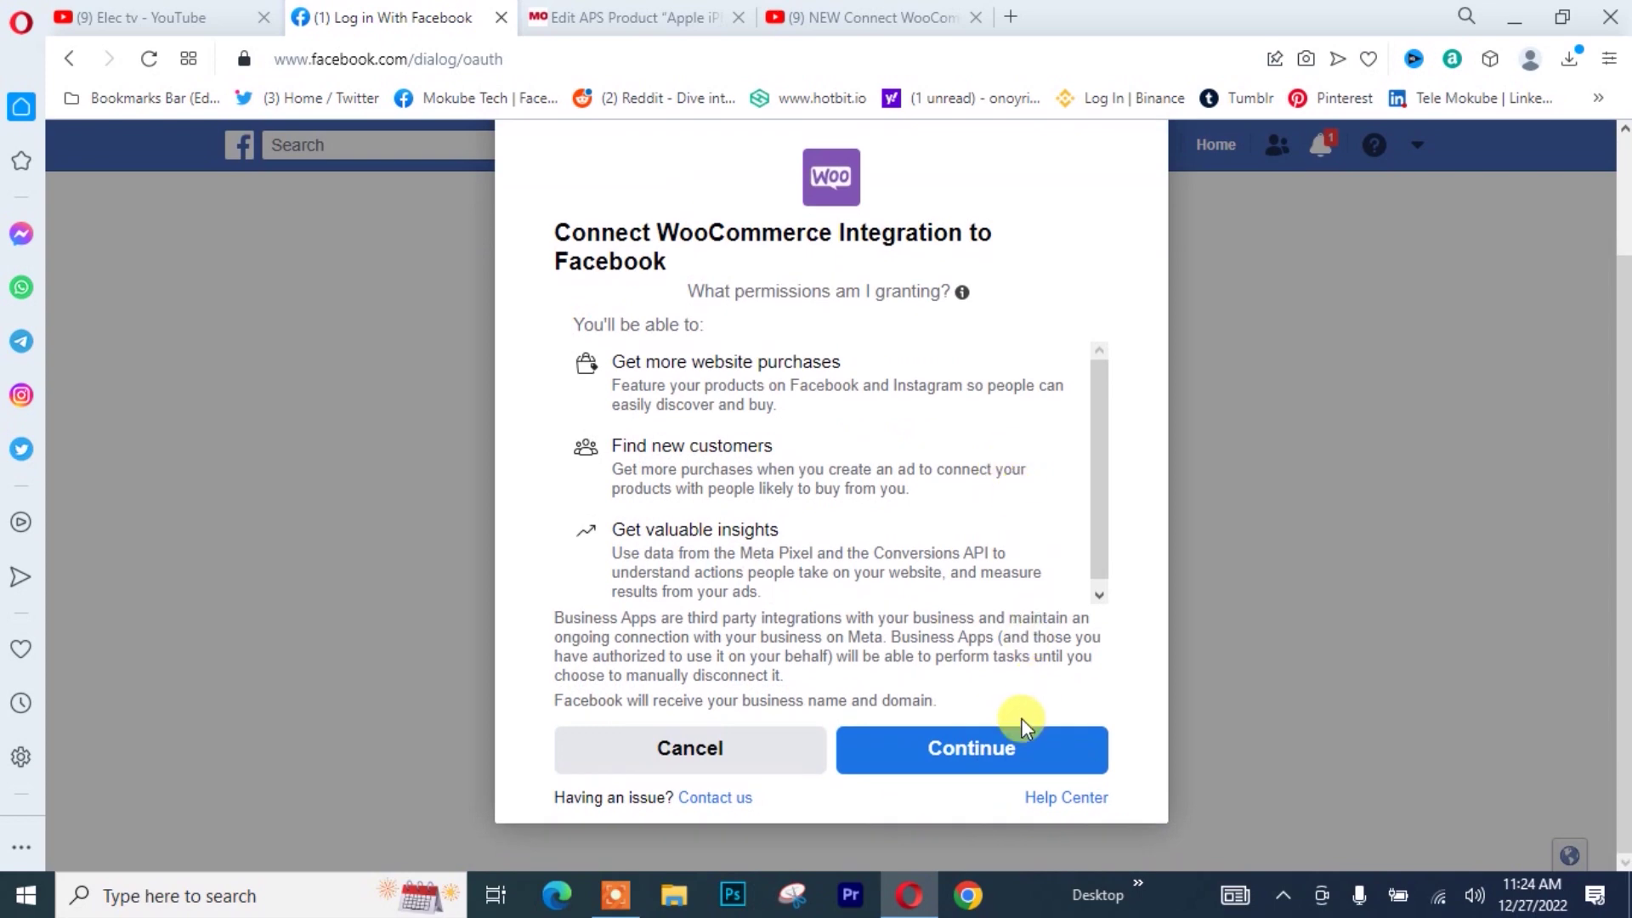
pyautogui.scroll(2, 833, 460)
pyautogui.scroll(-2, 962, 676)
pyautogui.click(961, 753)
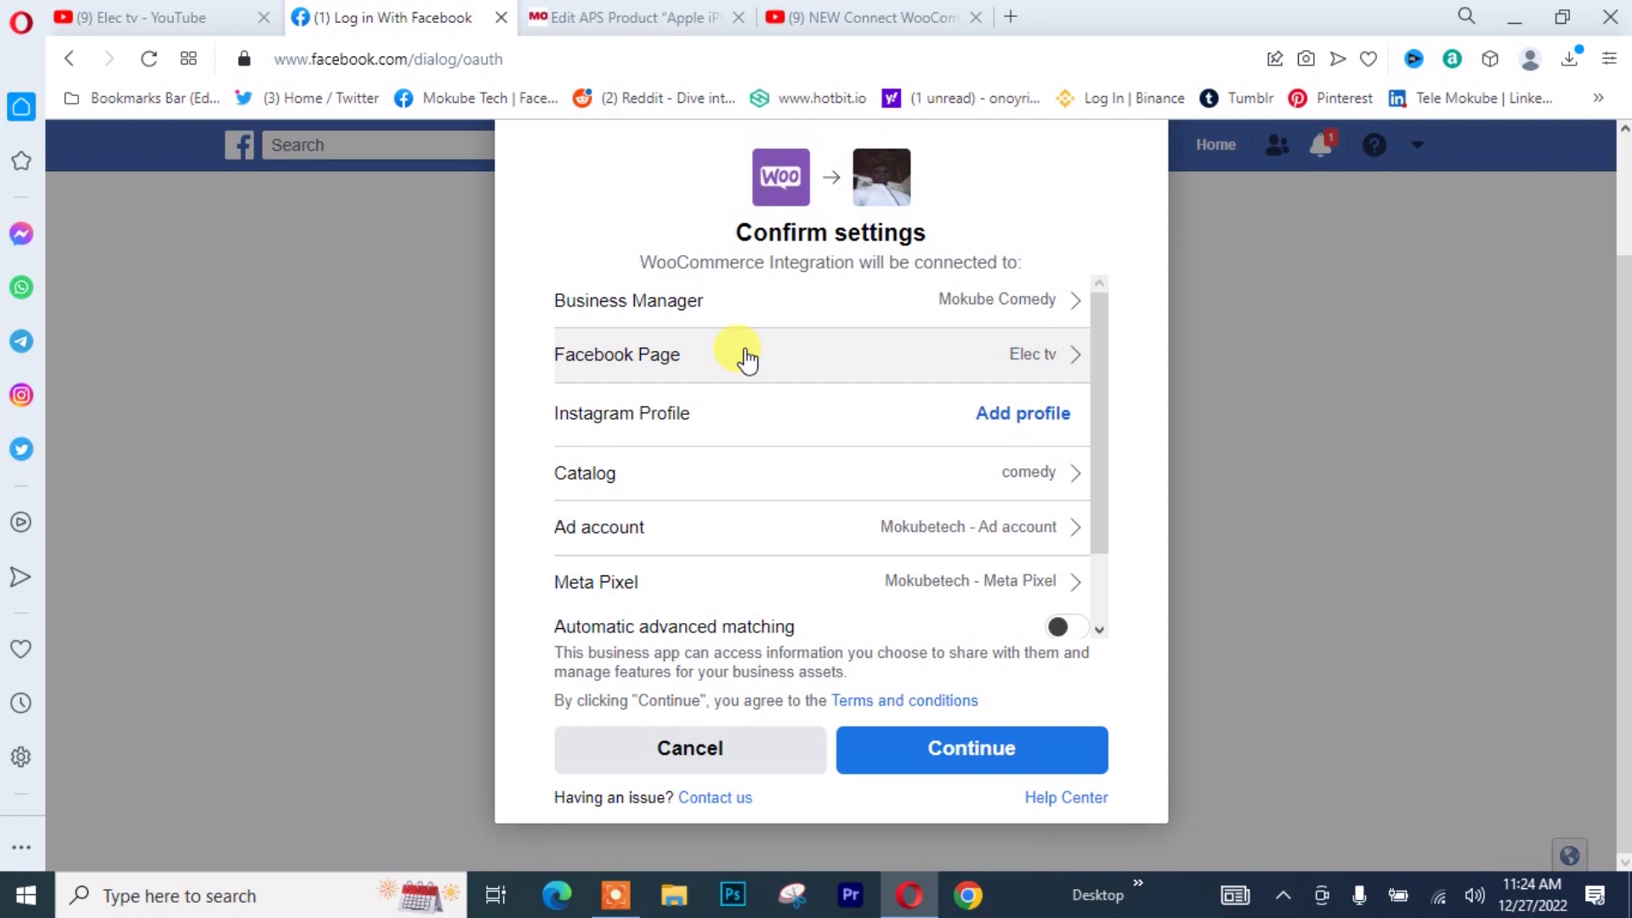
# Step: Connect the Big thing Business Manager instead of the default one
pyautogui.click(739, 309)
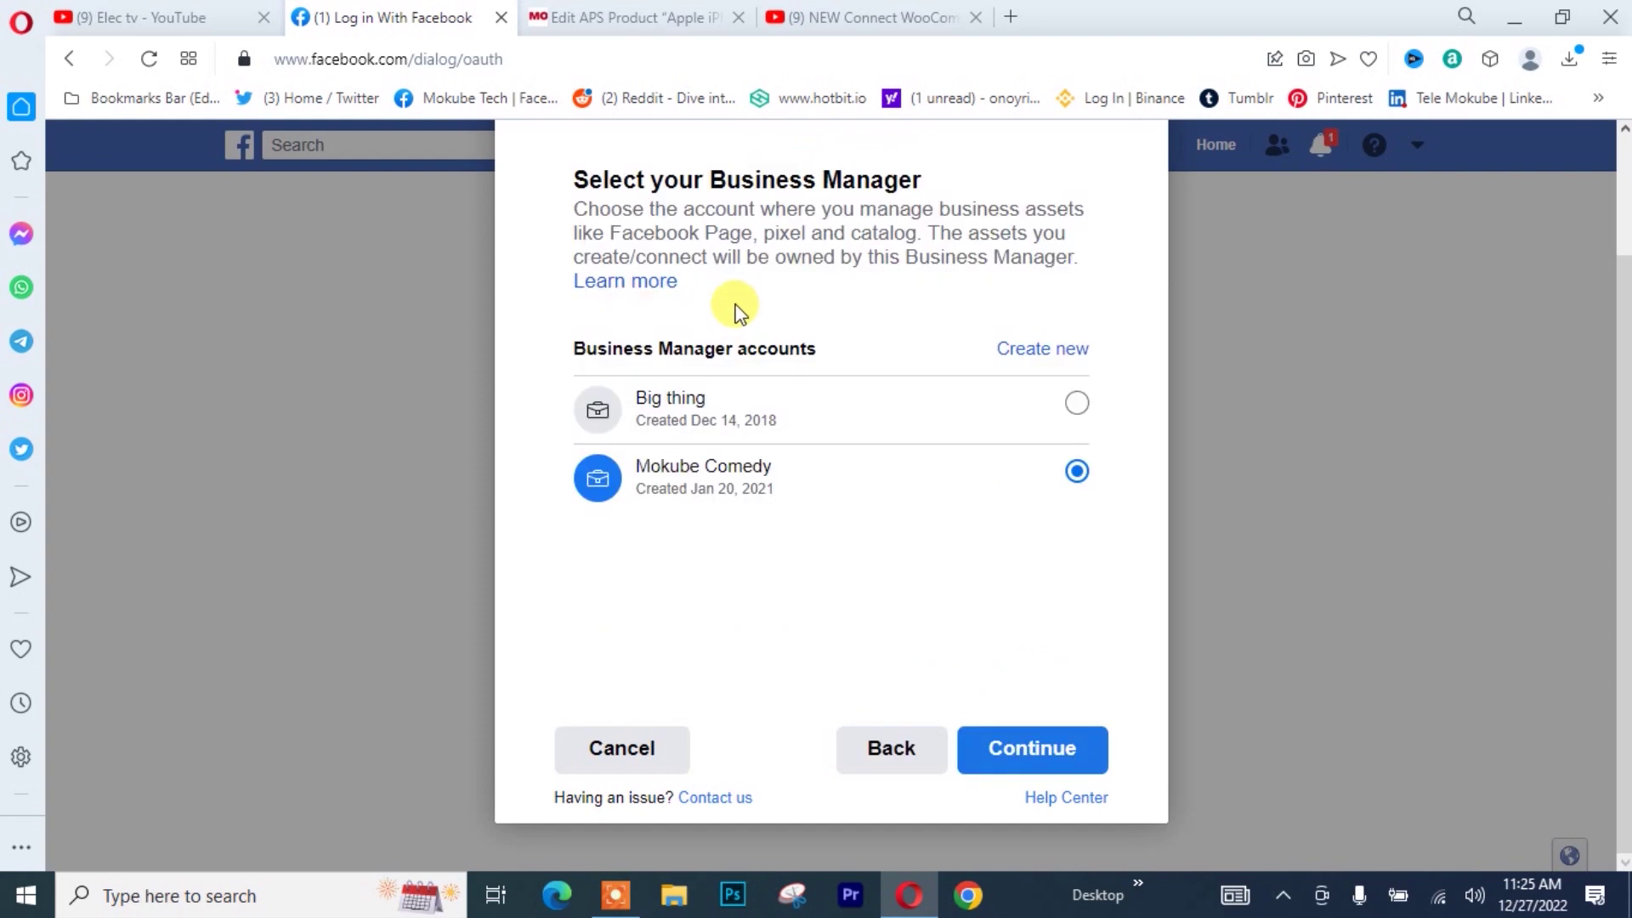
pyautogui.click(791, 416)
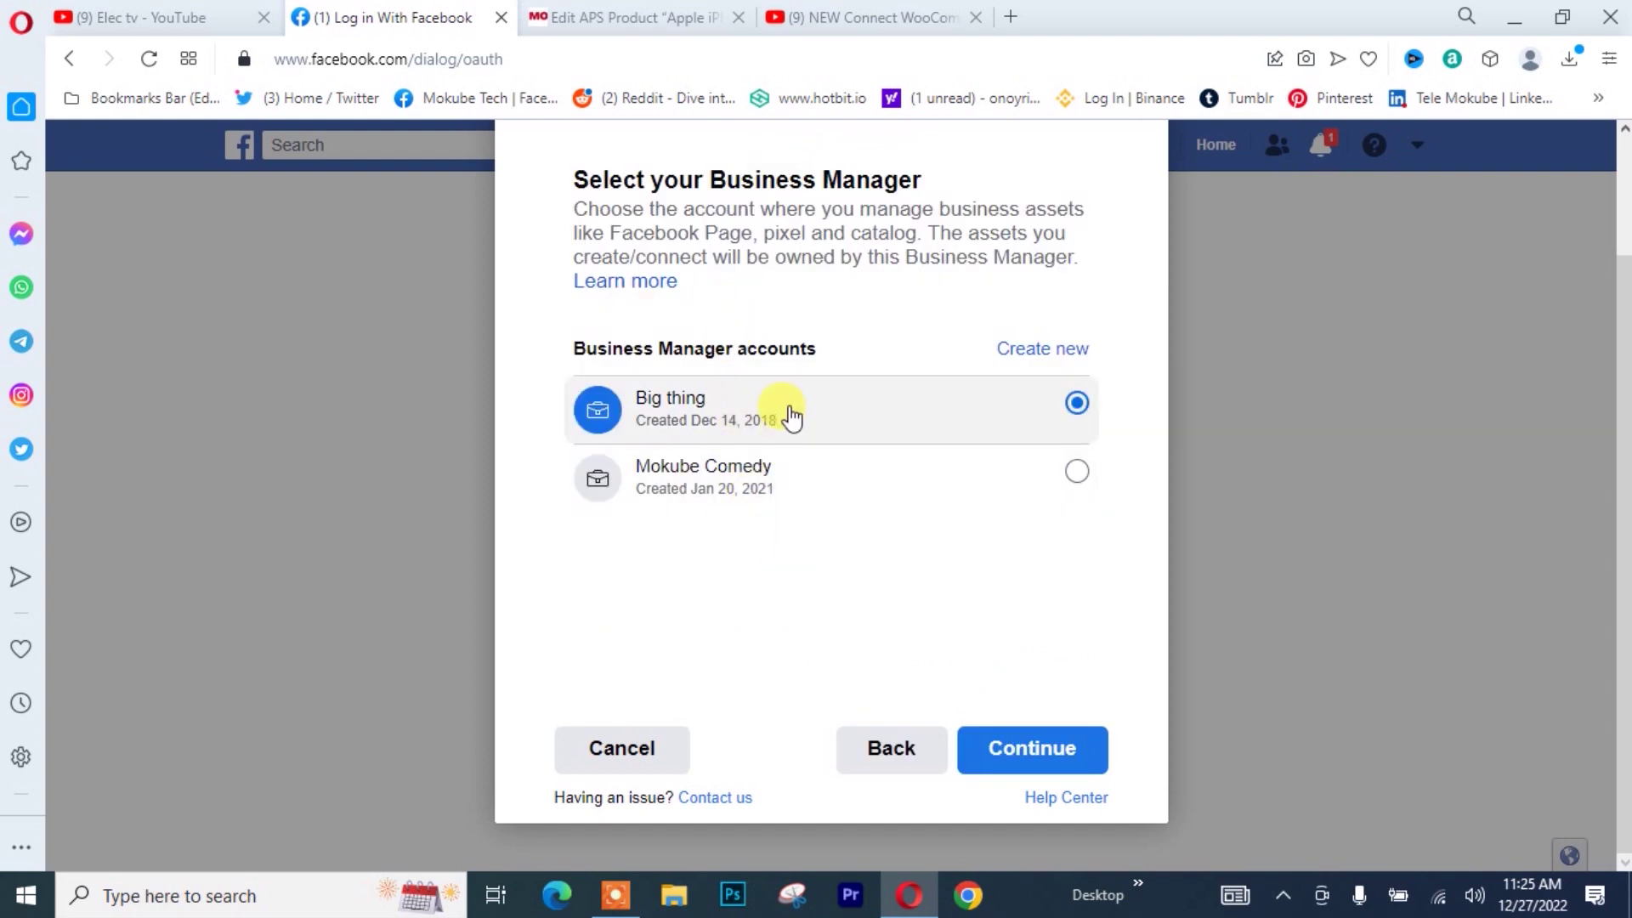
pyautogui.click(1022, 760)
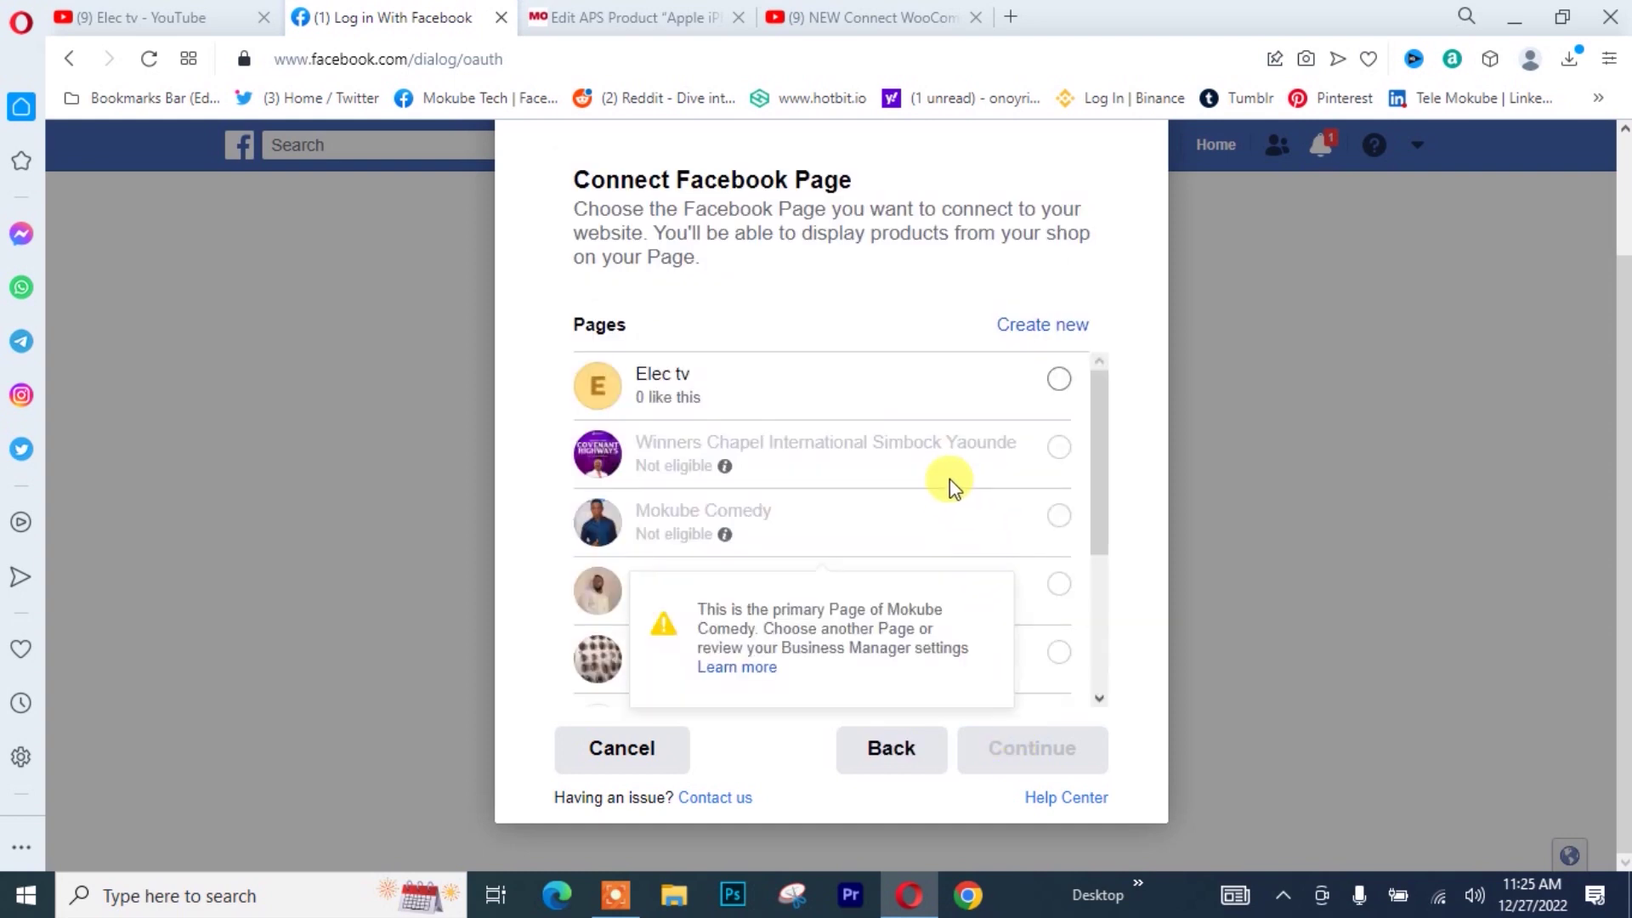
# Step: Select the Mokube Tech Facebook page and the Mokube Tech Instagram profile
pyautogui.scroll(-3, 950, 477)
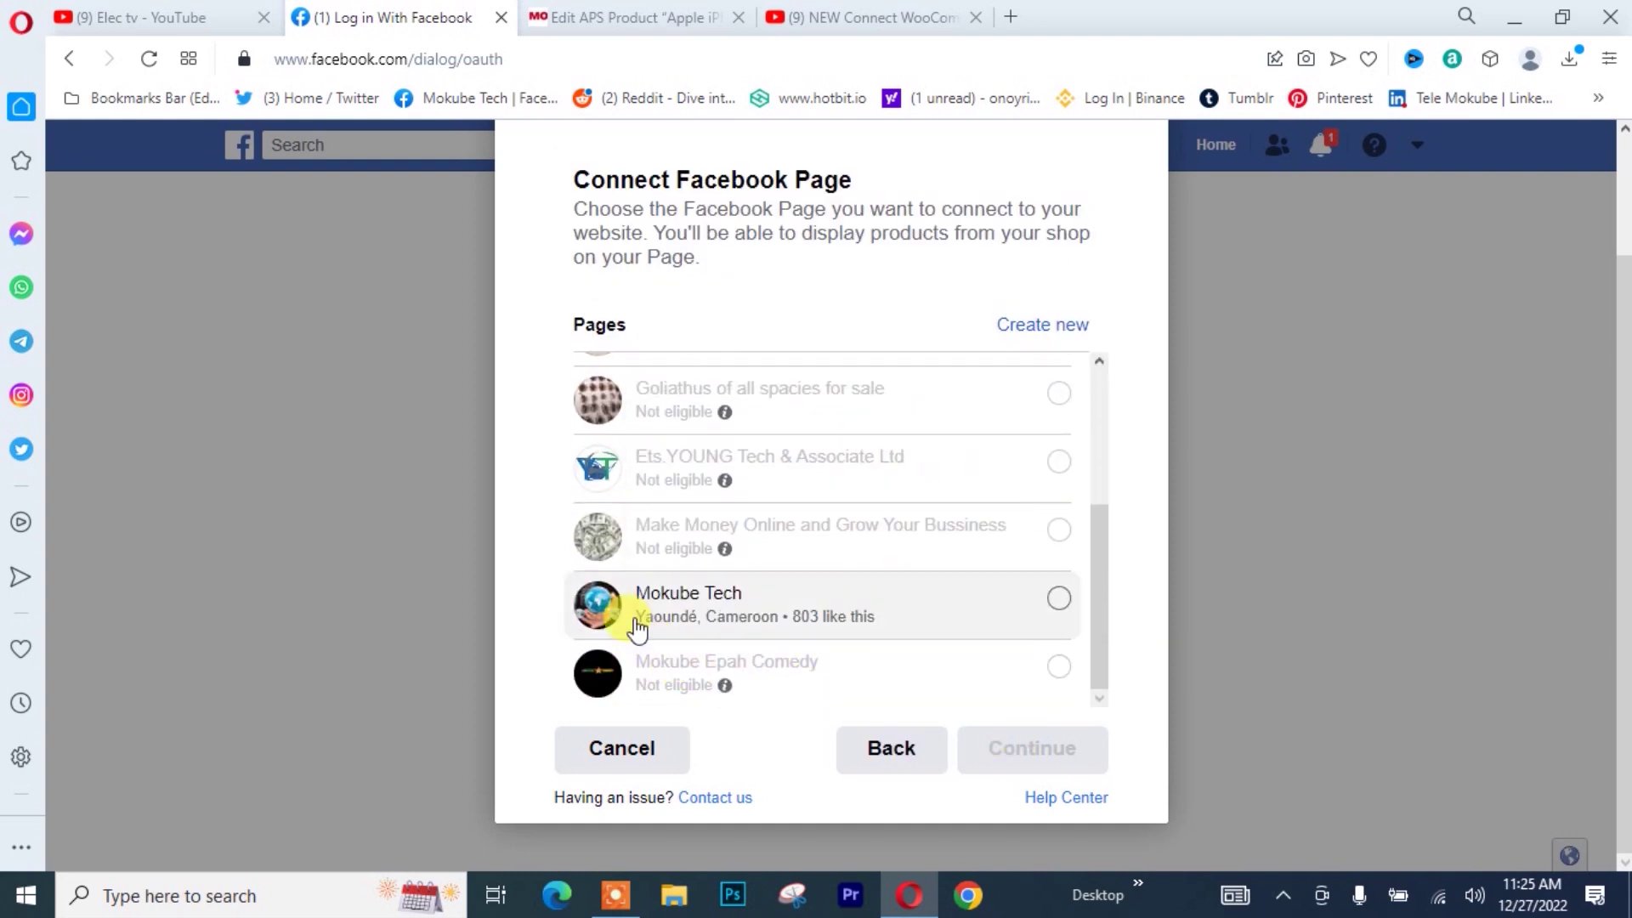
pyautogui.click(1032, 619)
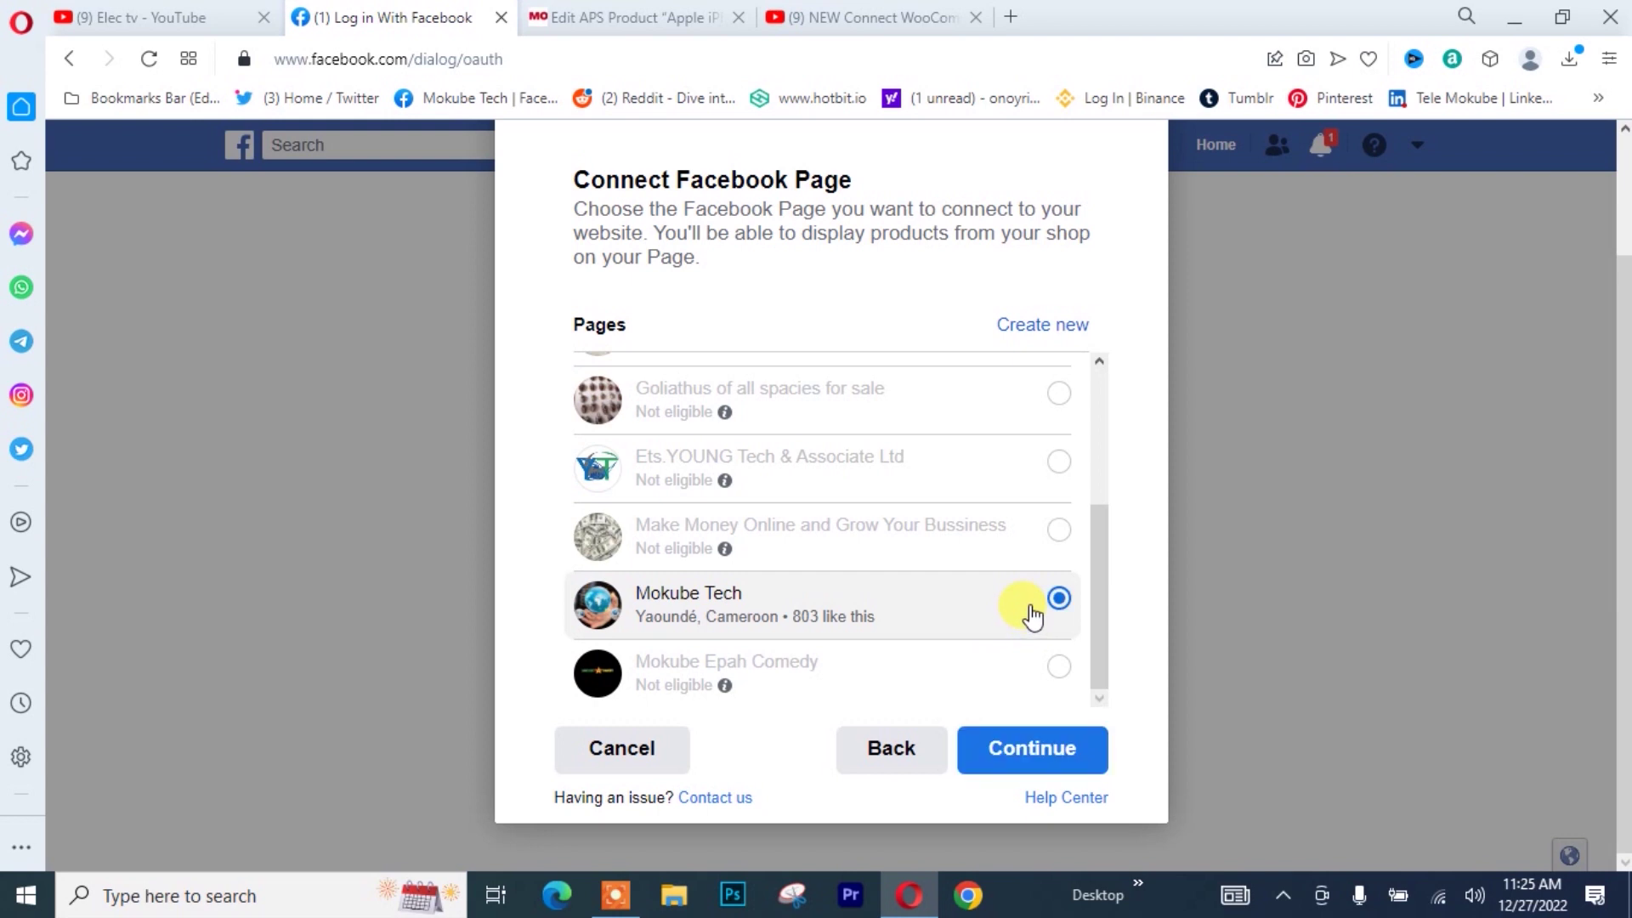
pyautogui.click(1017, 761)
pyautogui.click(789, 470)
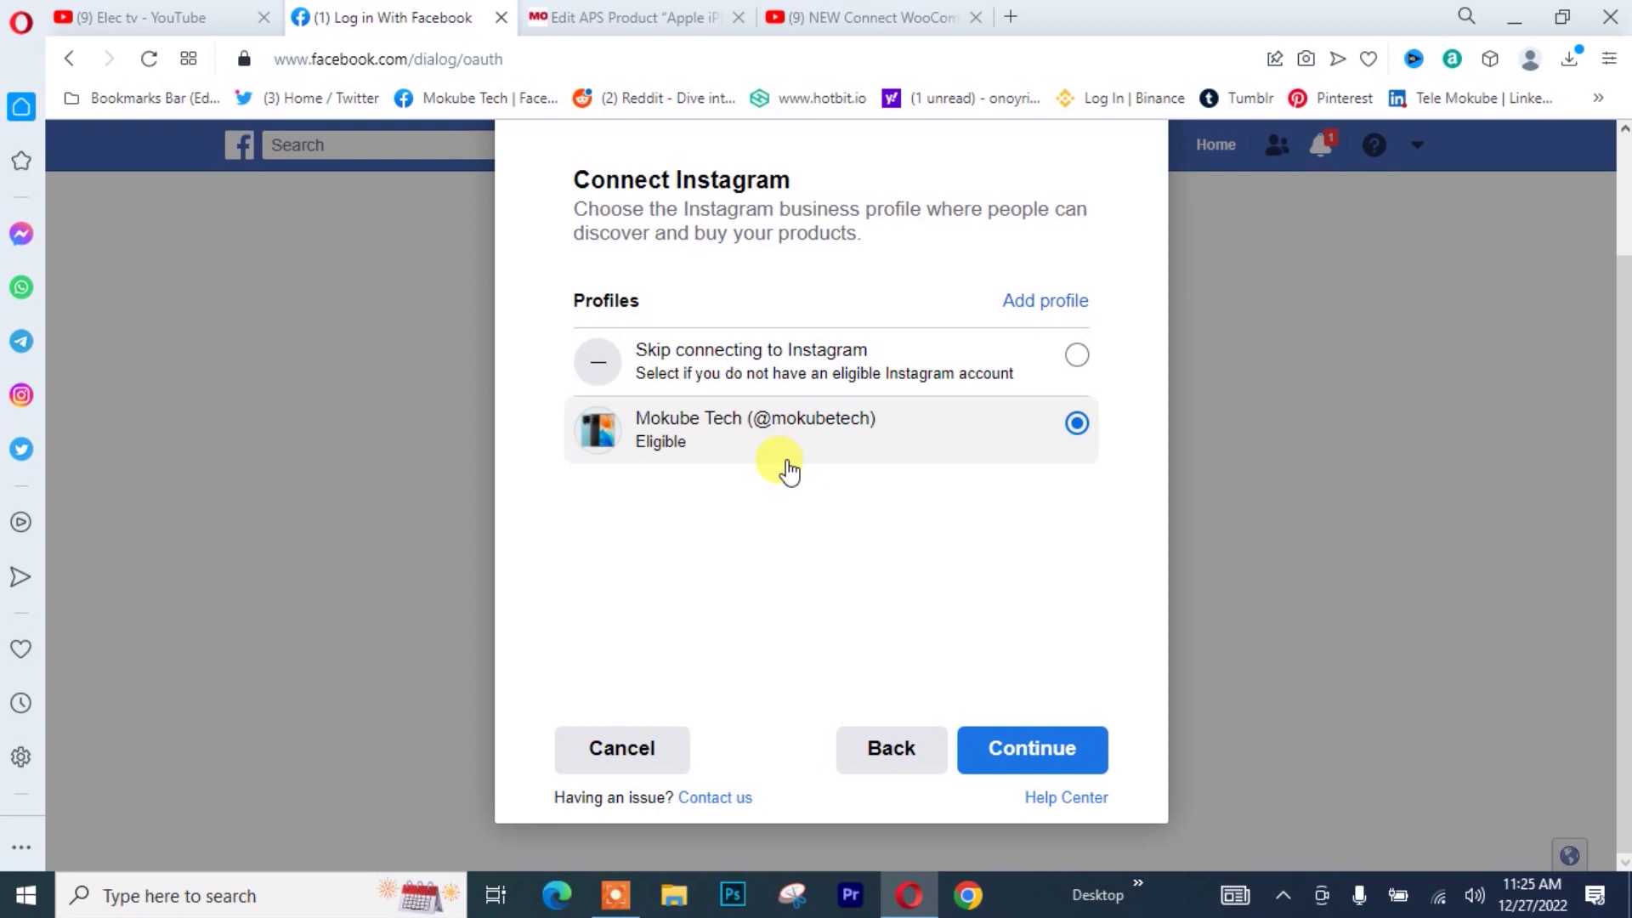
# Step: Confirm the Instagram profile, then create and select the catalog 'mokubetech - Catalog'
pyautogui.click(1041, 748)
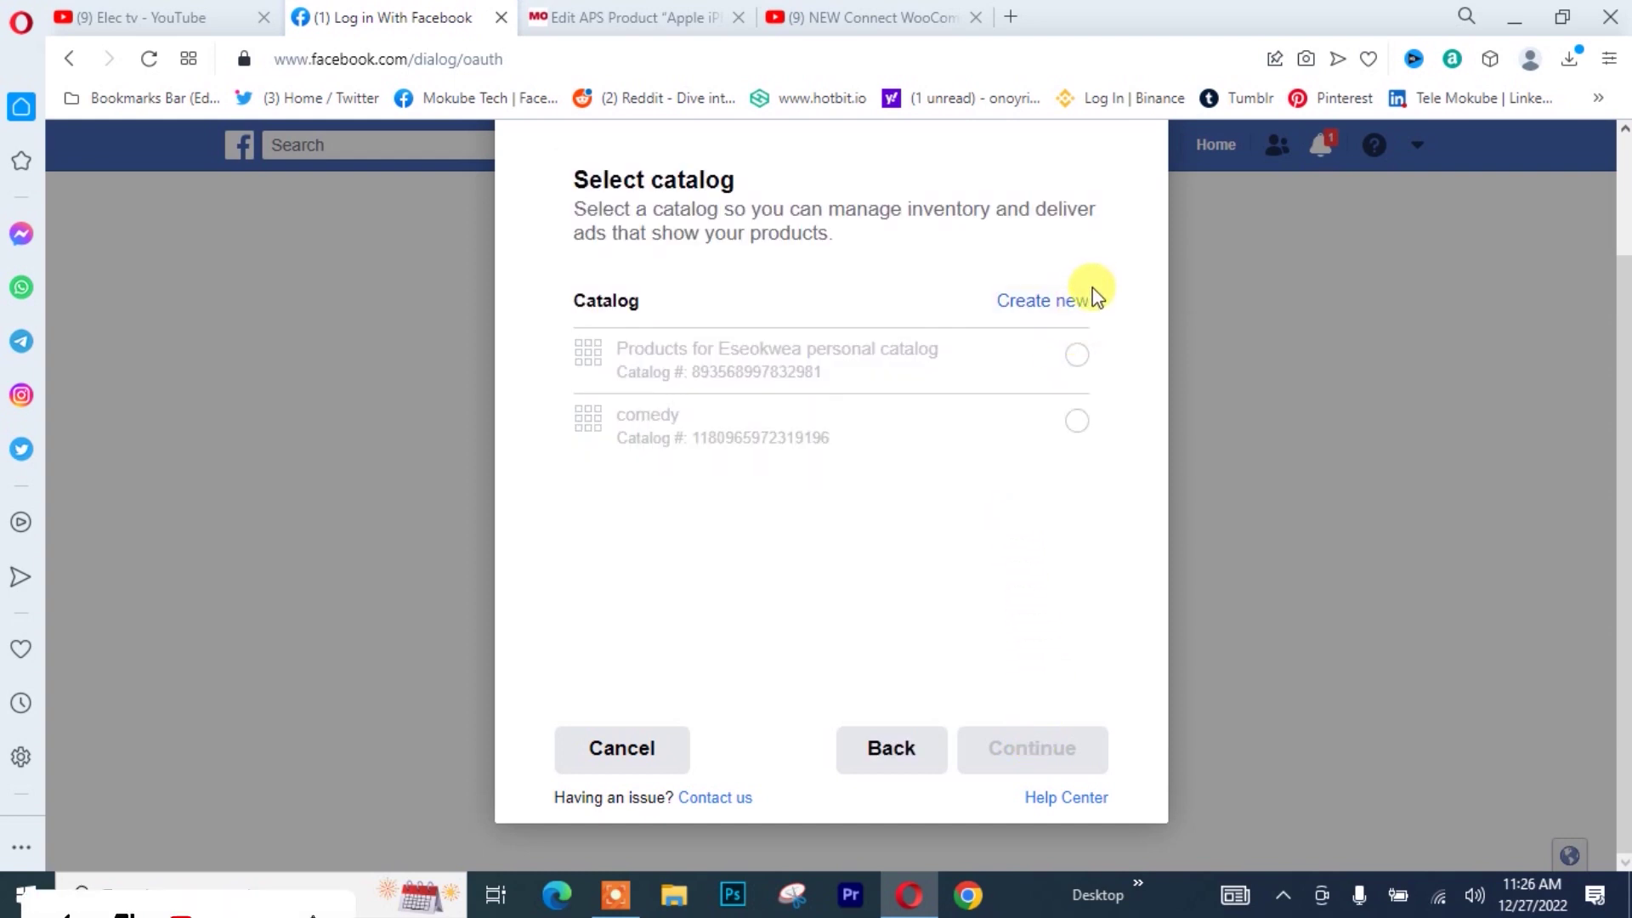
pyautogui.click(1046, 301)
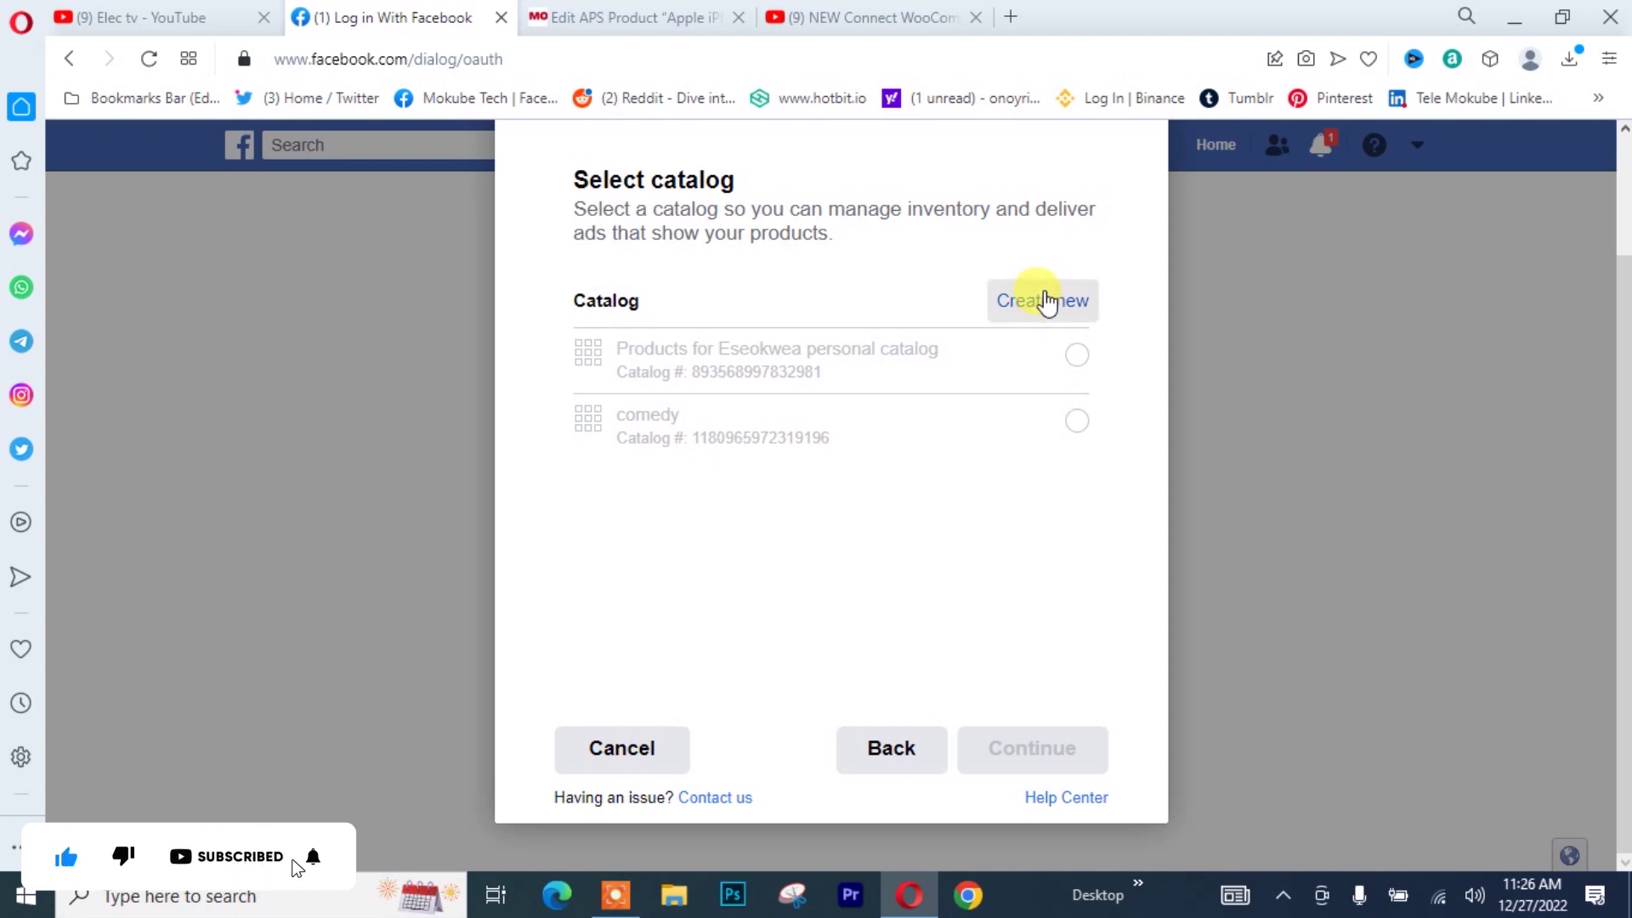
pyautogui.click(837, 347)
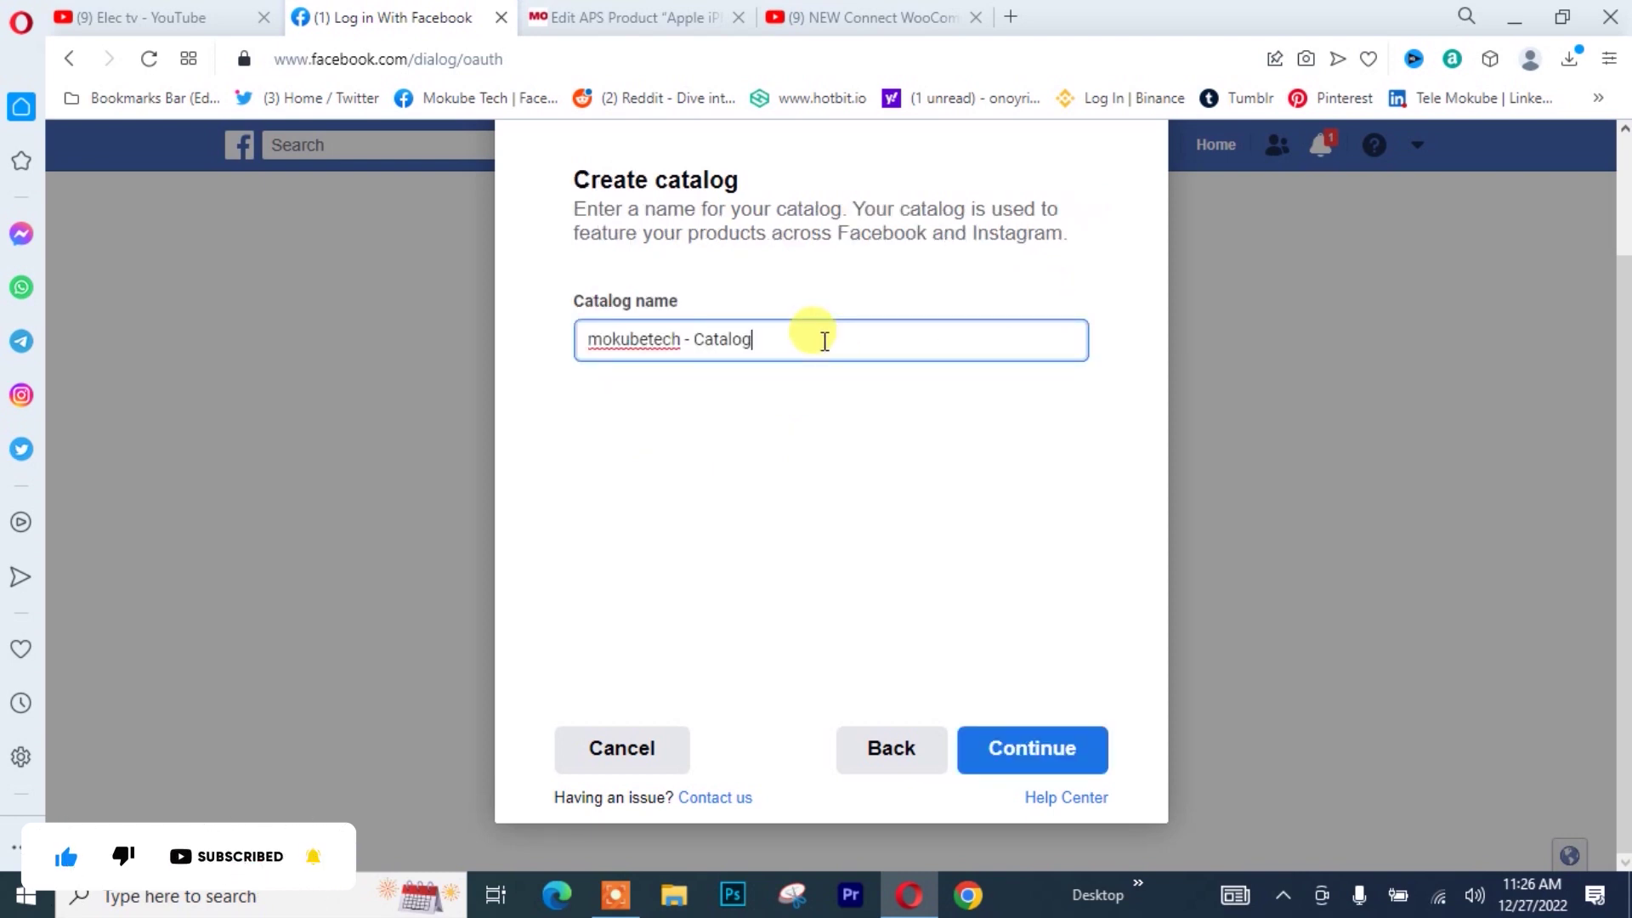
pyautogui.click(1023, 752)
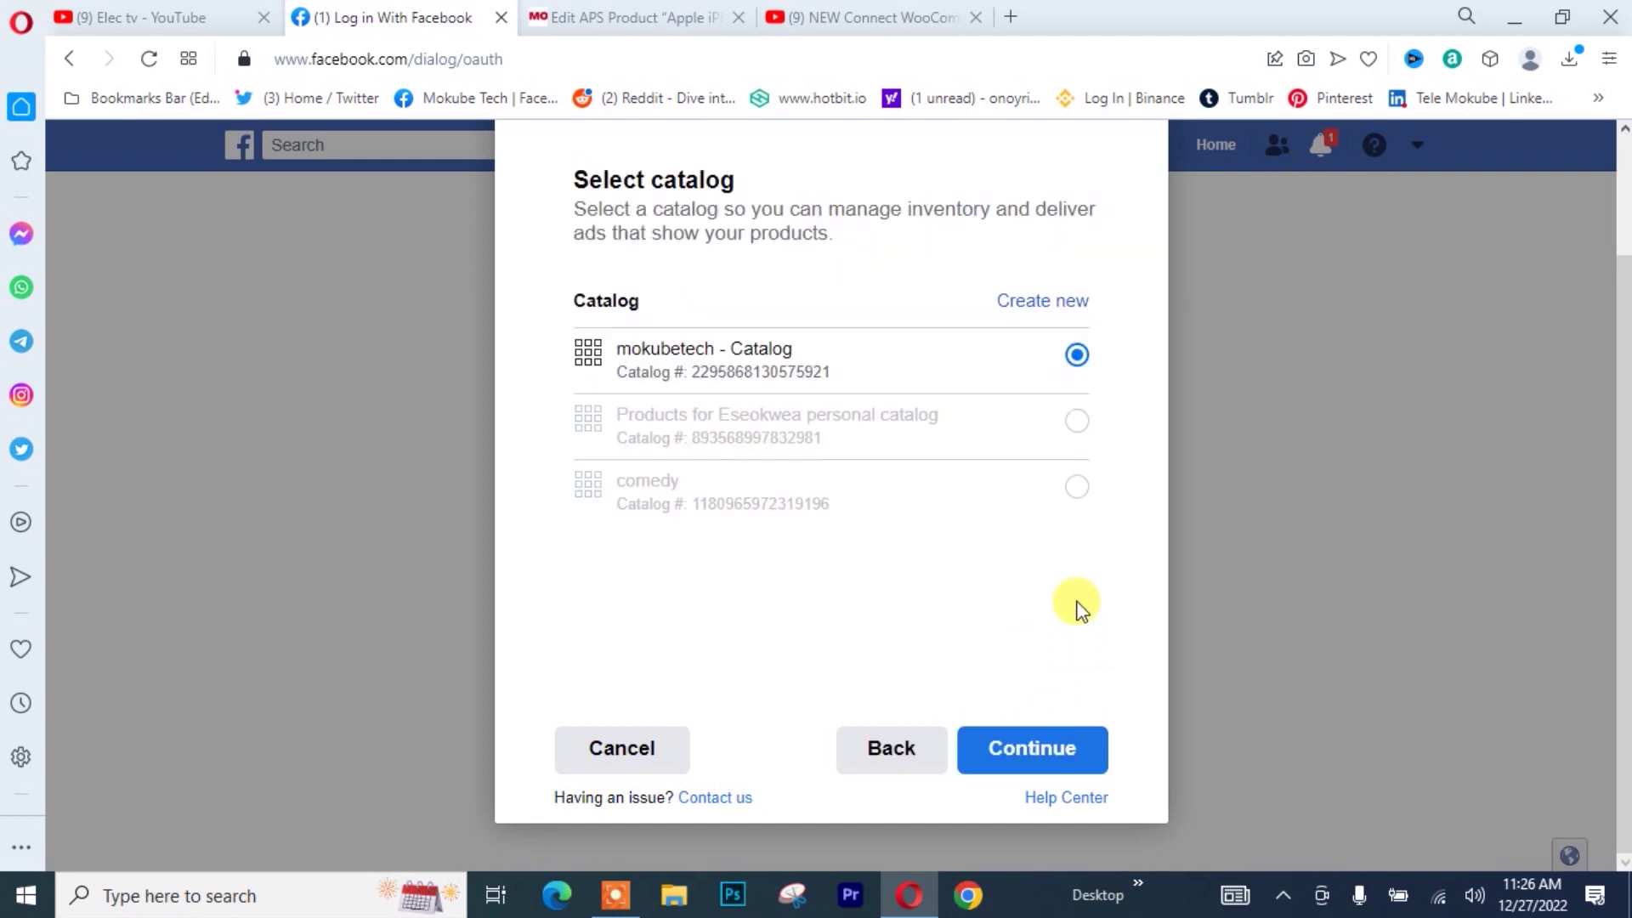
pyautogui.click(1047, 761)
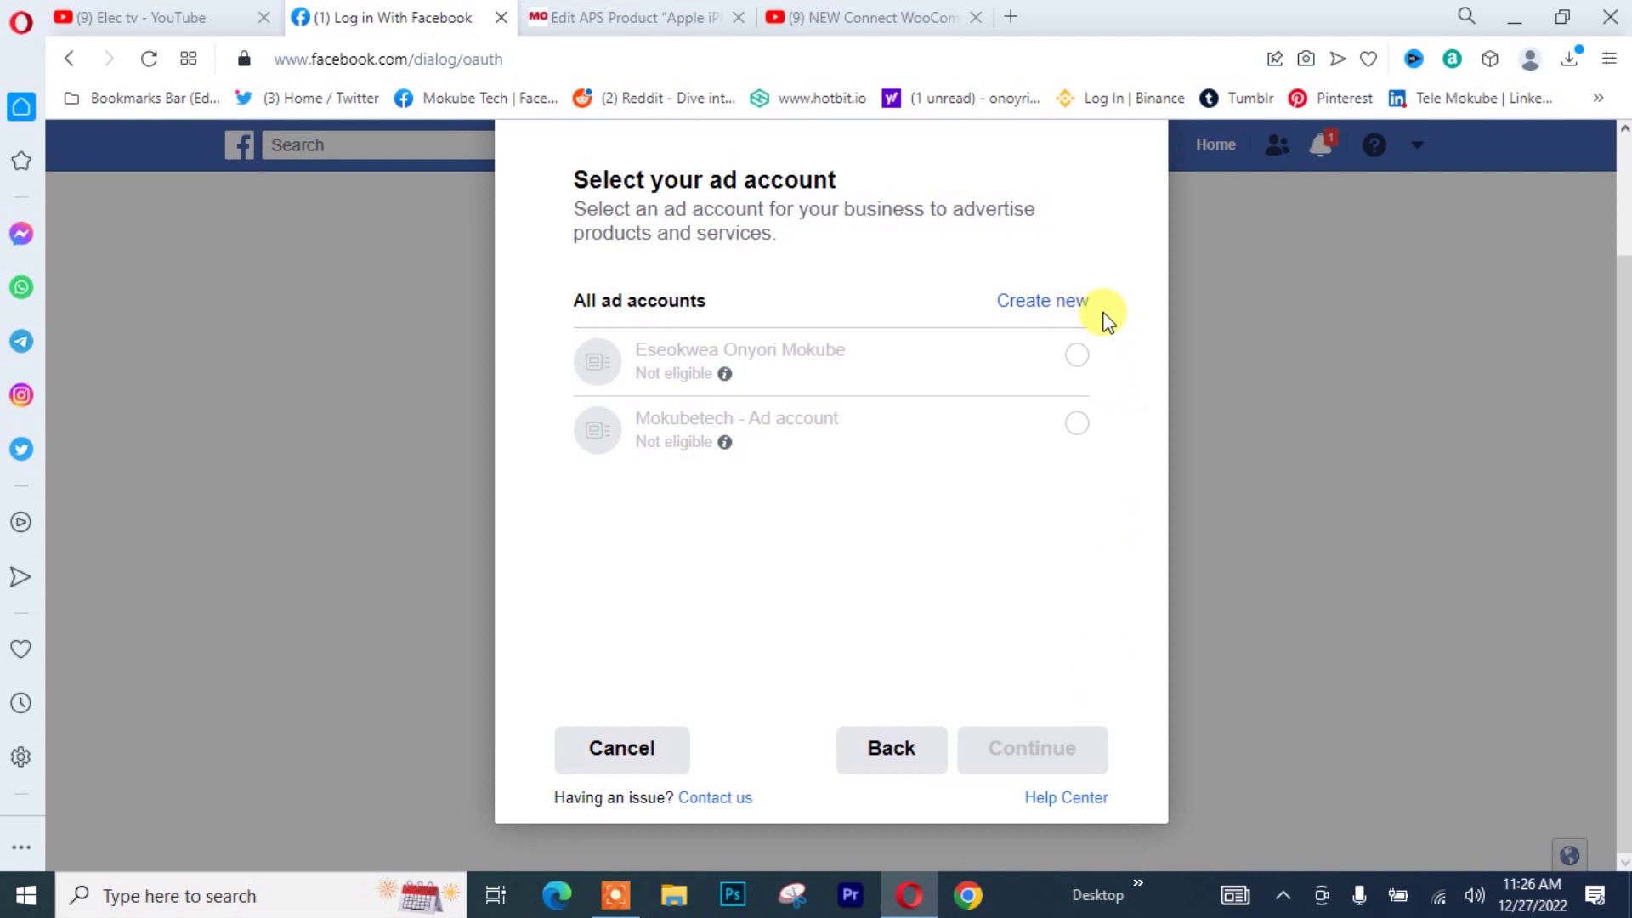
# Step: Create and select a new ad account, 'mokubetech - Ad account'
pyautogui.click(1057, 302)
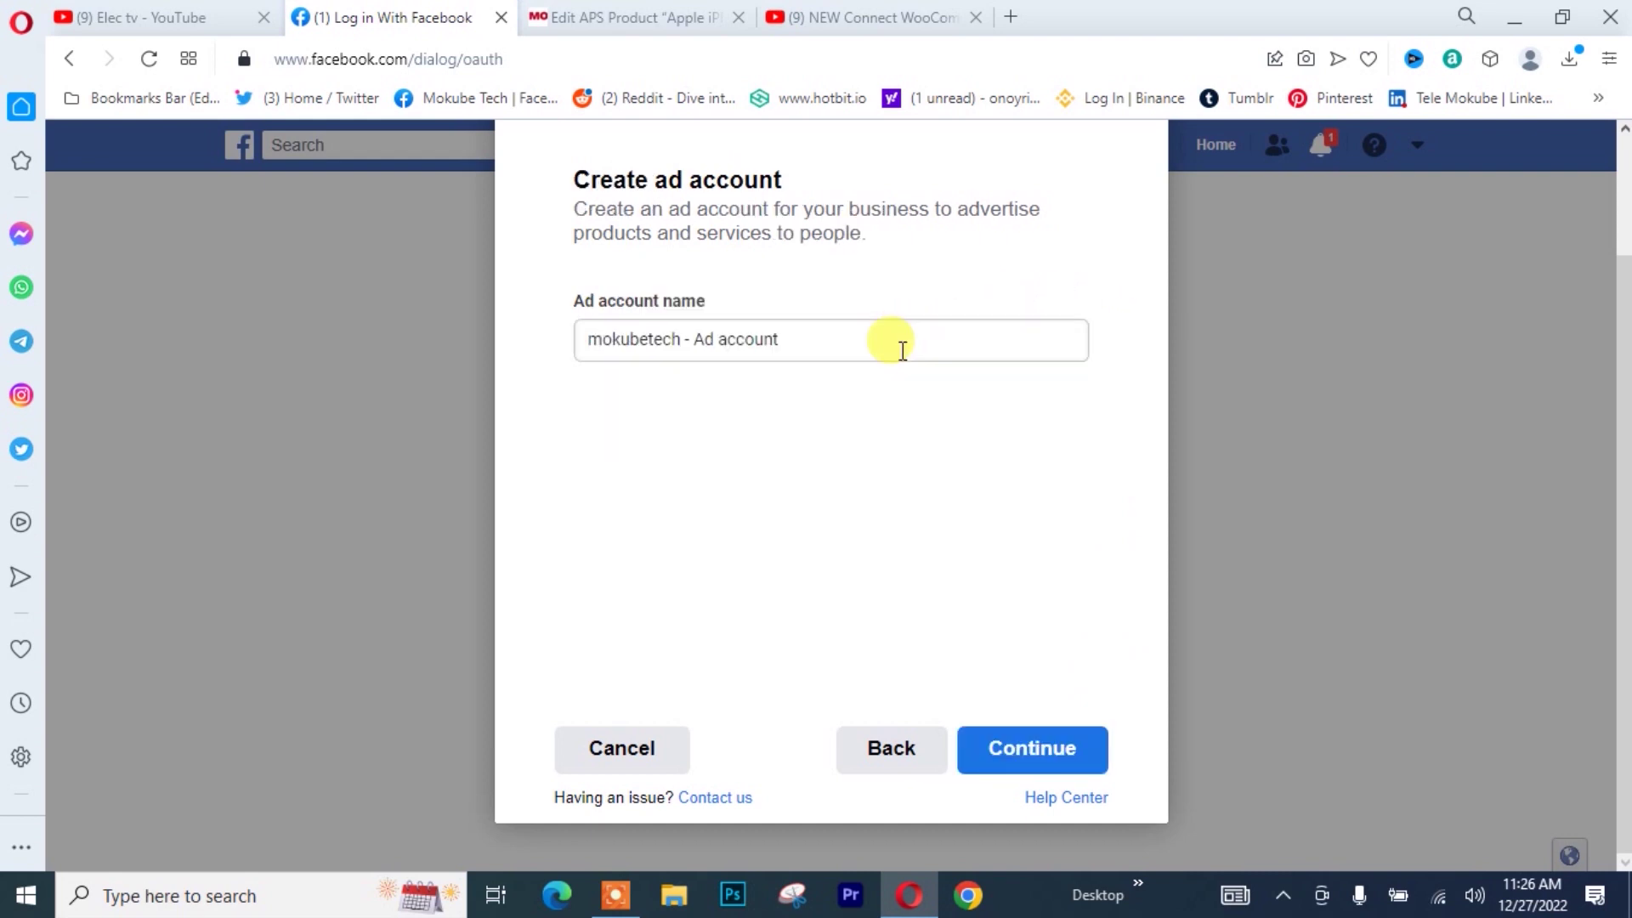
pyautogui.click(1028, 748)
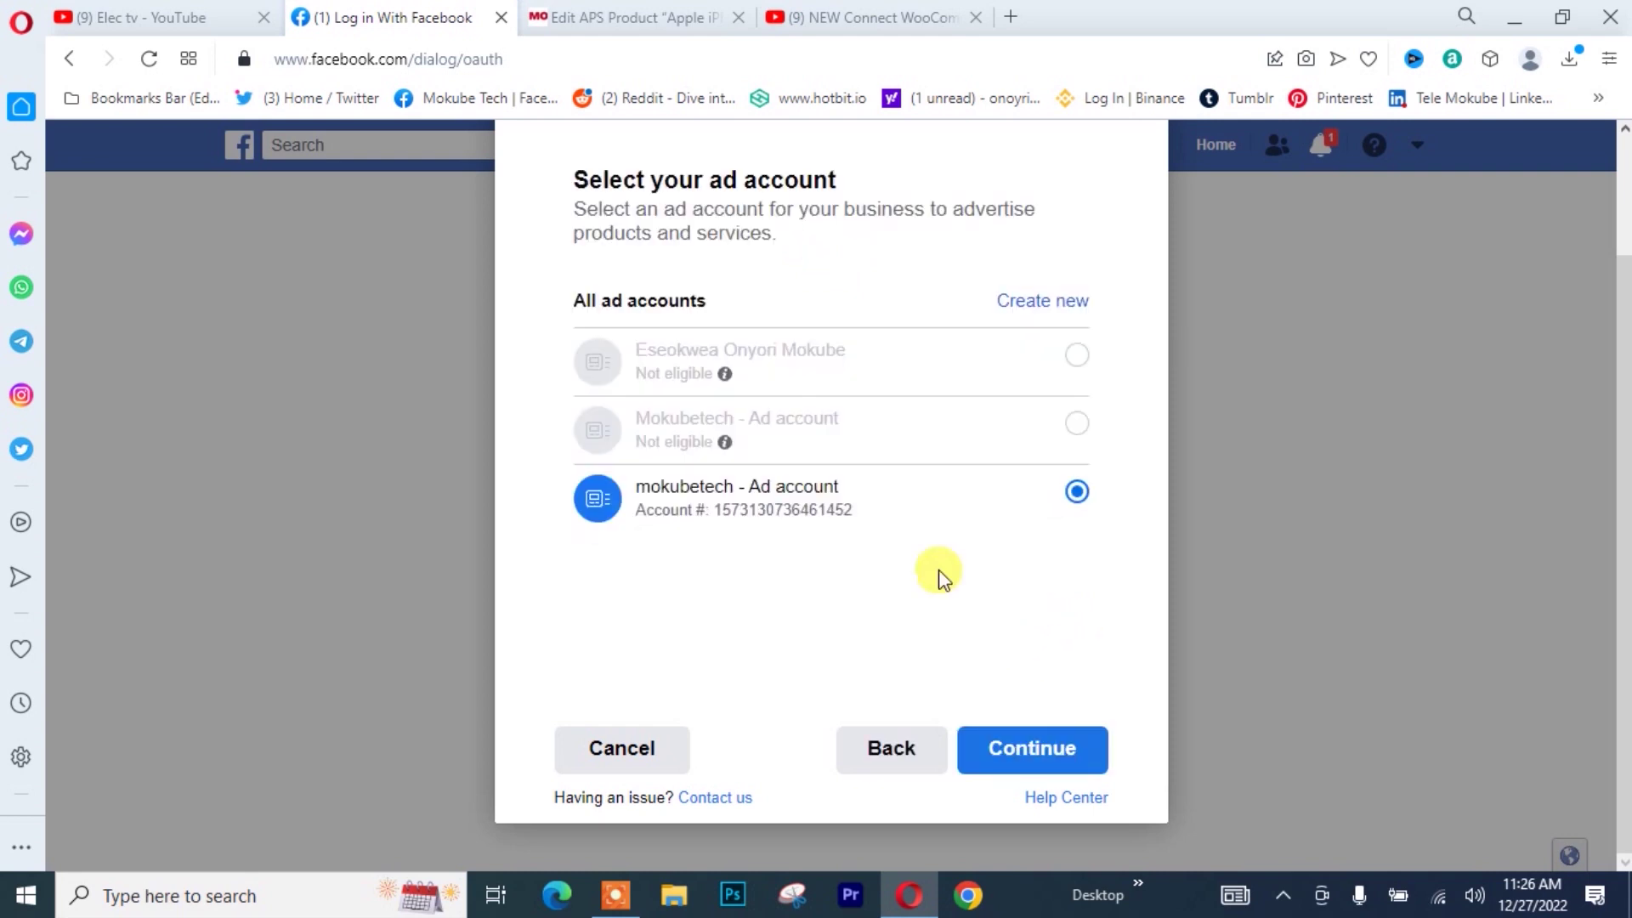
pyautogui.click(1033, 750)
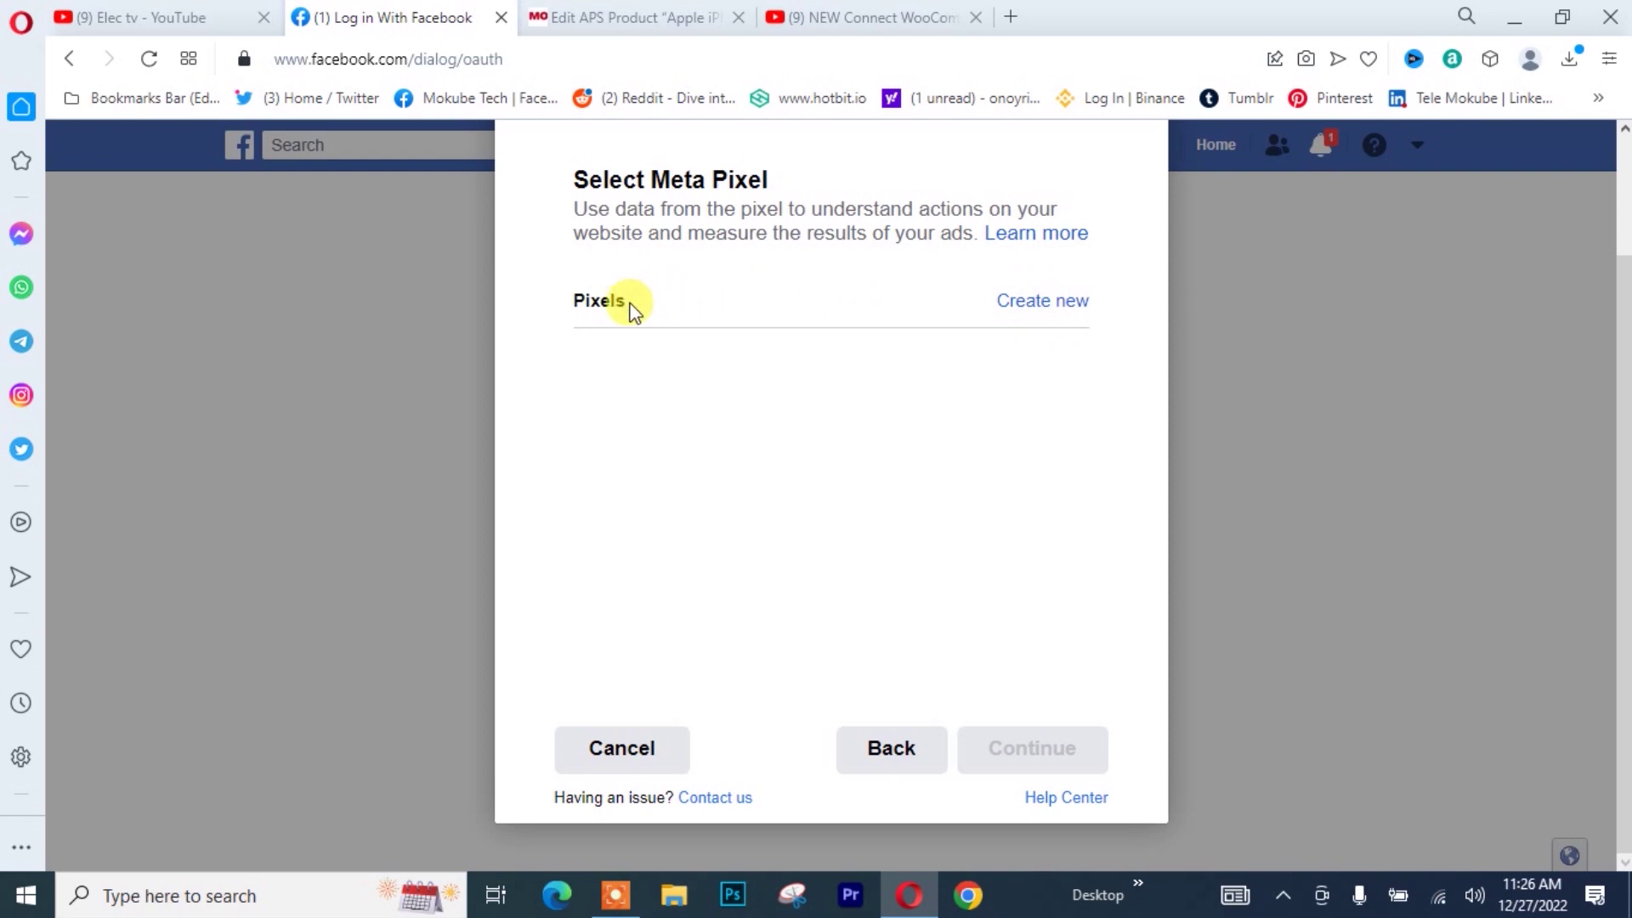
# Step: Create and select a new pixel, 'mokubetech - Meta Pixel', reaching Confirm settings
pyautogui.click(1018, 304)
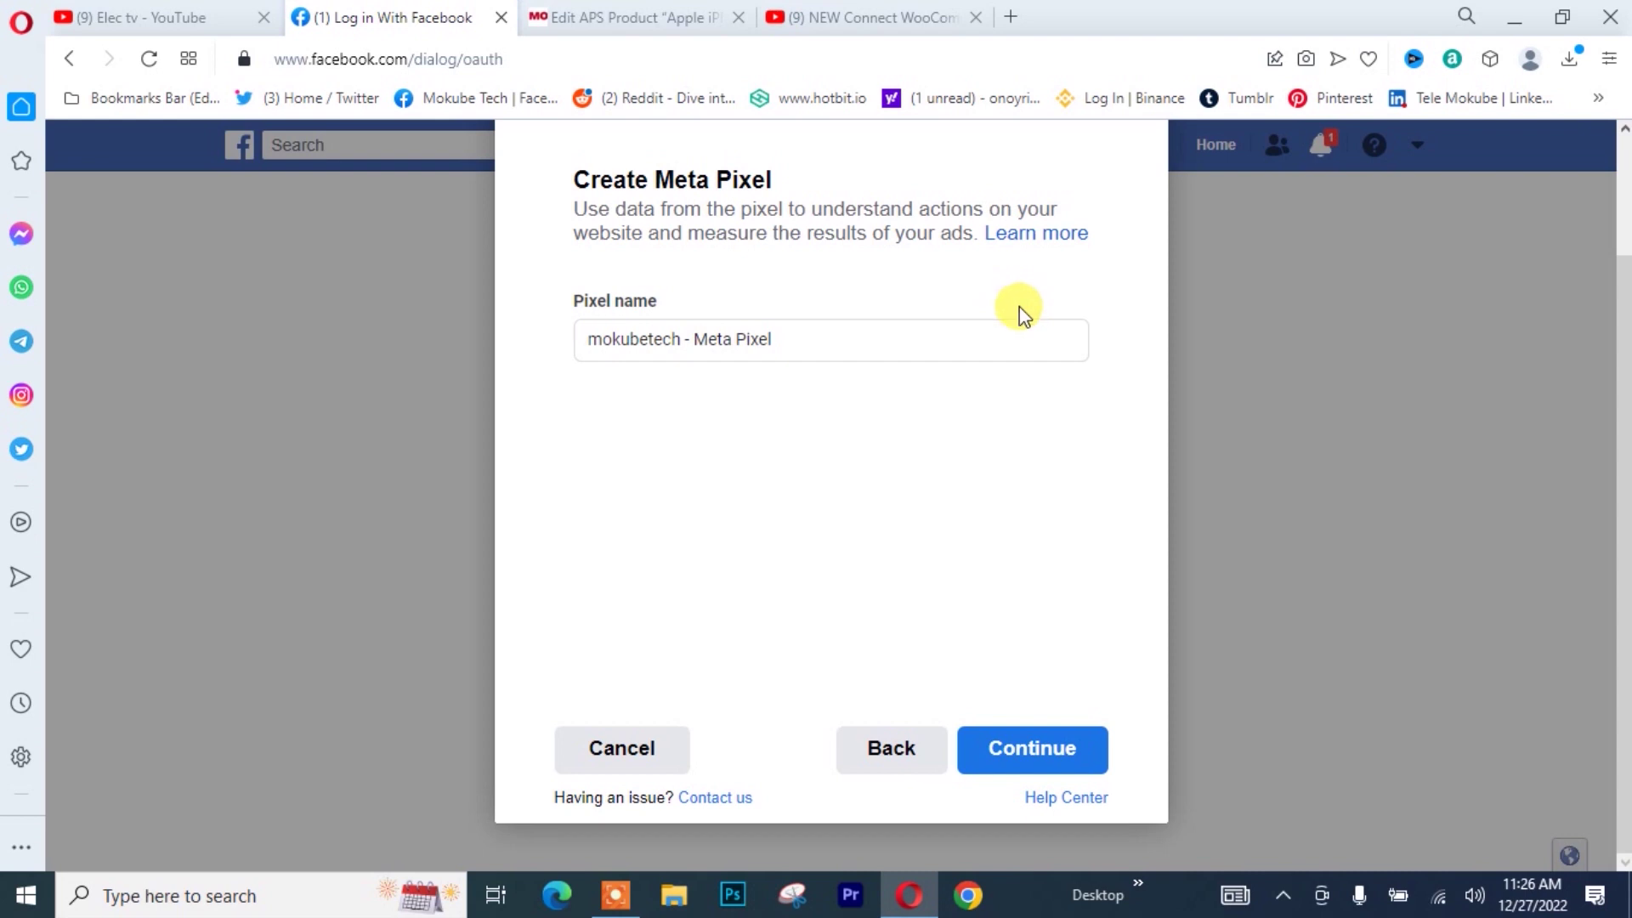
pyautogui.click(1033, 759)
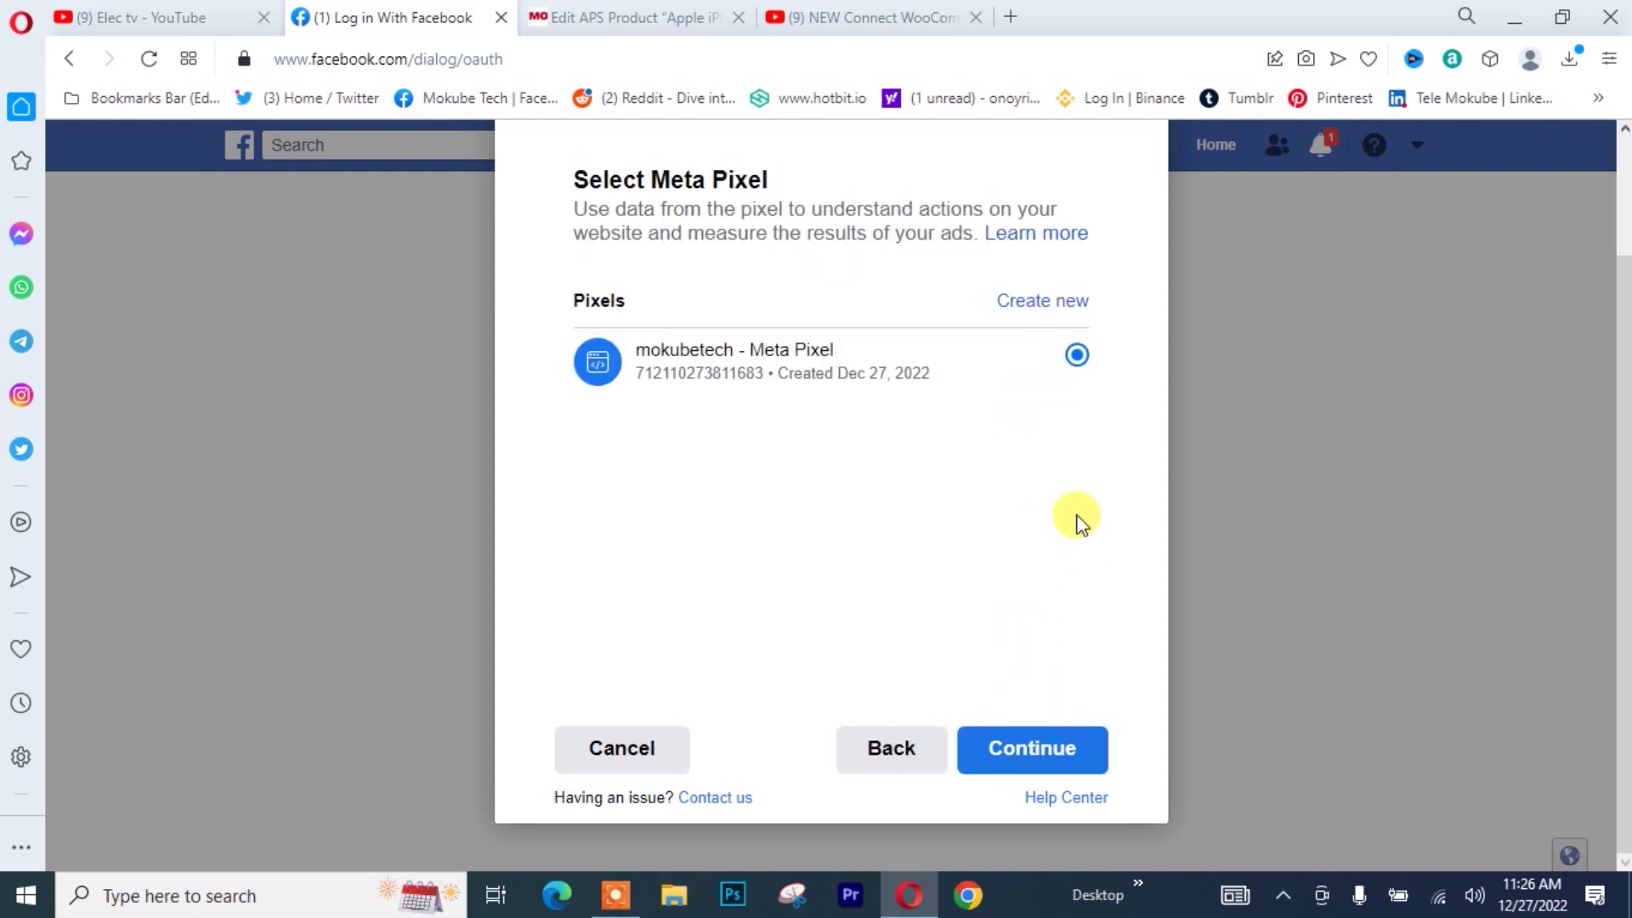
pyautogui.click(1034, 747)
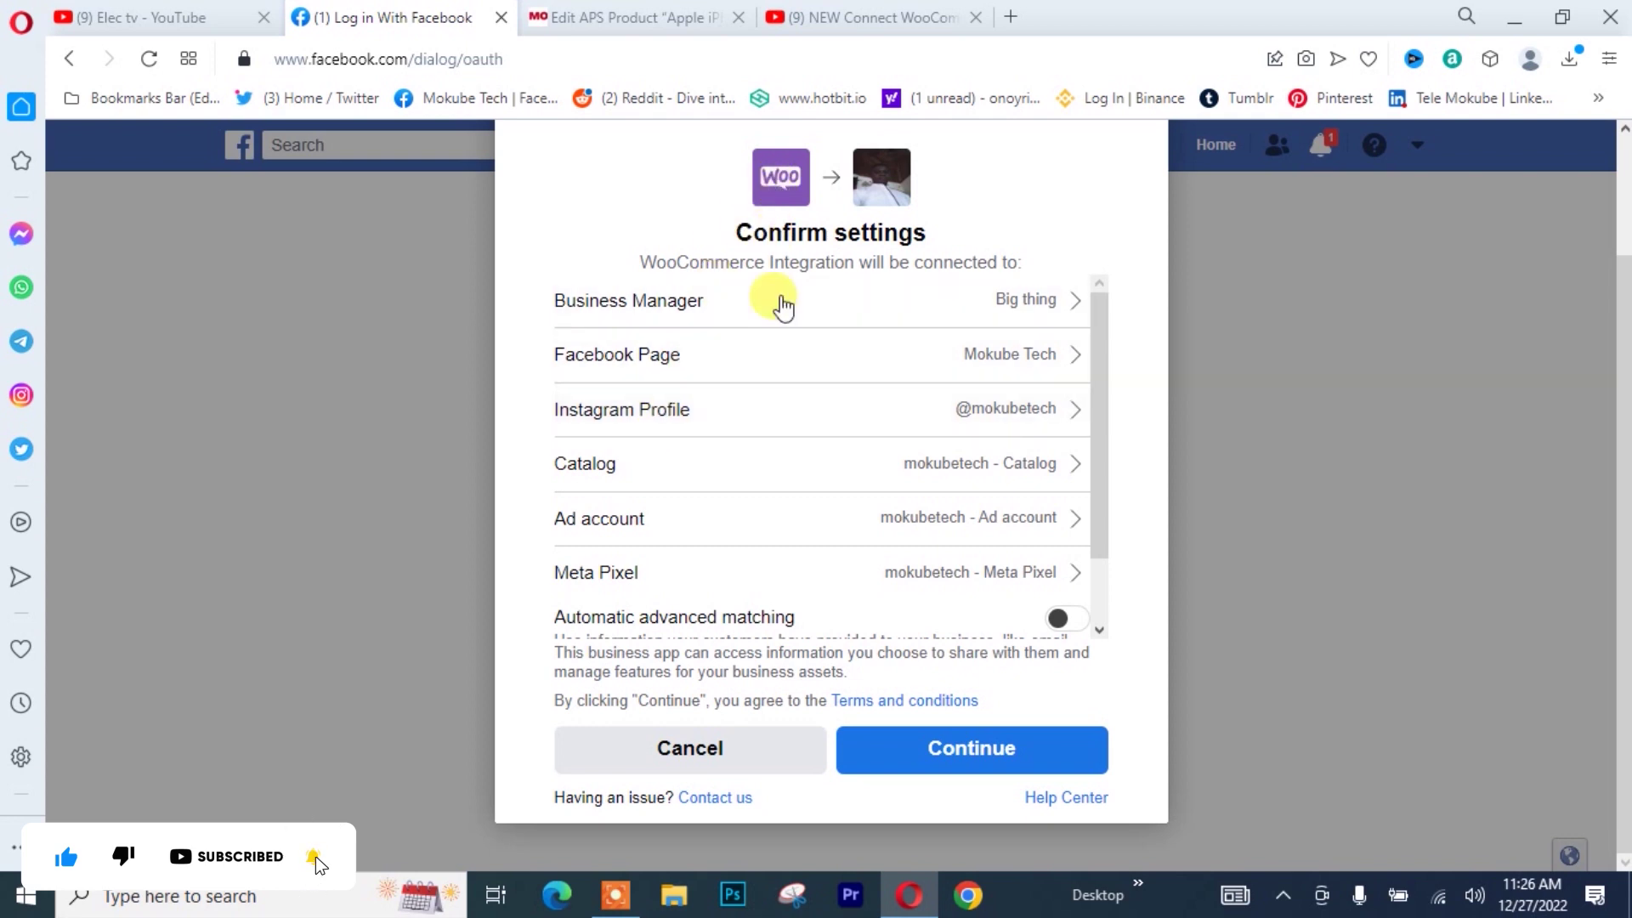
# Step: Review the settings and permissions, link WooCommerce Integration, and finish at 'You're all set!'
pyautogui.scroll(-1, 961, 539)
pyautogui.scroll(-1, 952, 540)
pyautogui.scroll(2, 971, 564)
pyautogui.scroll(-1, 862, 391)
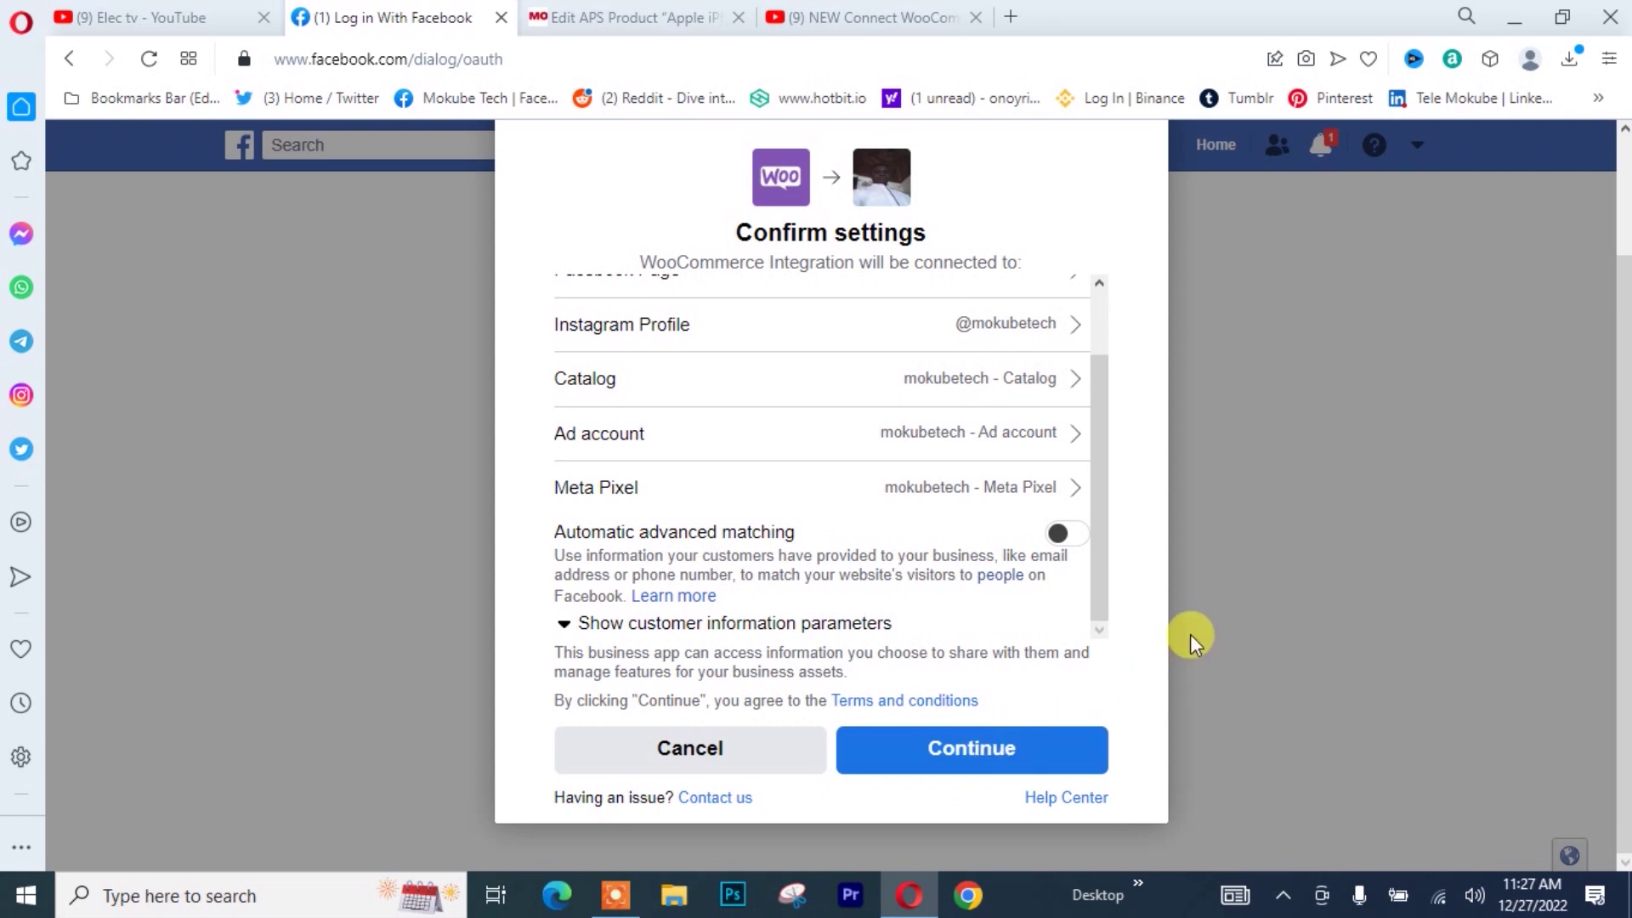
pyautogui.scroll(-1, 885, 416)
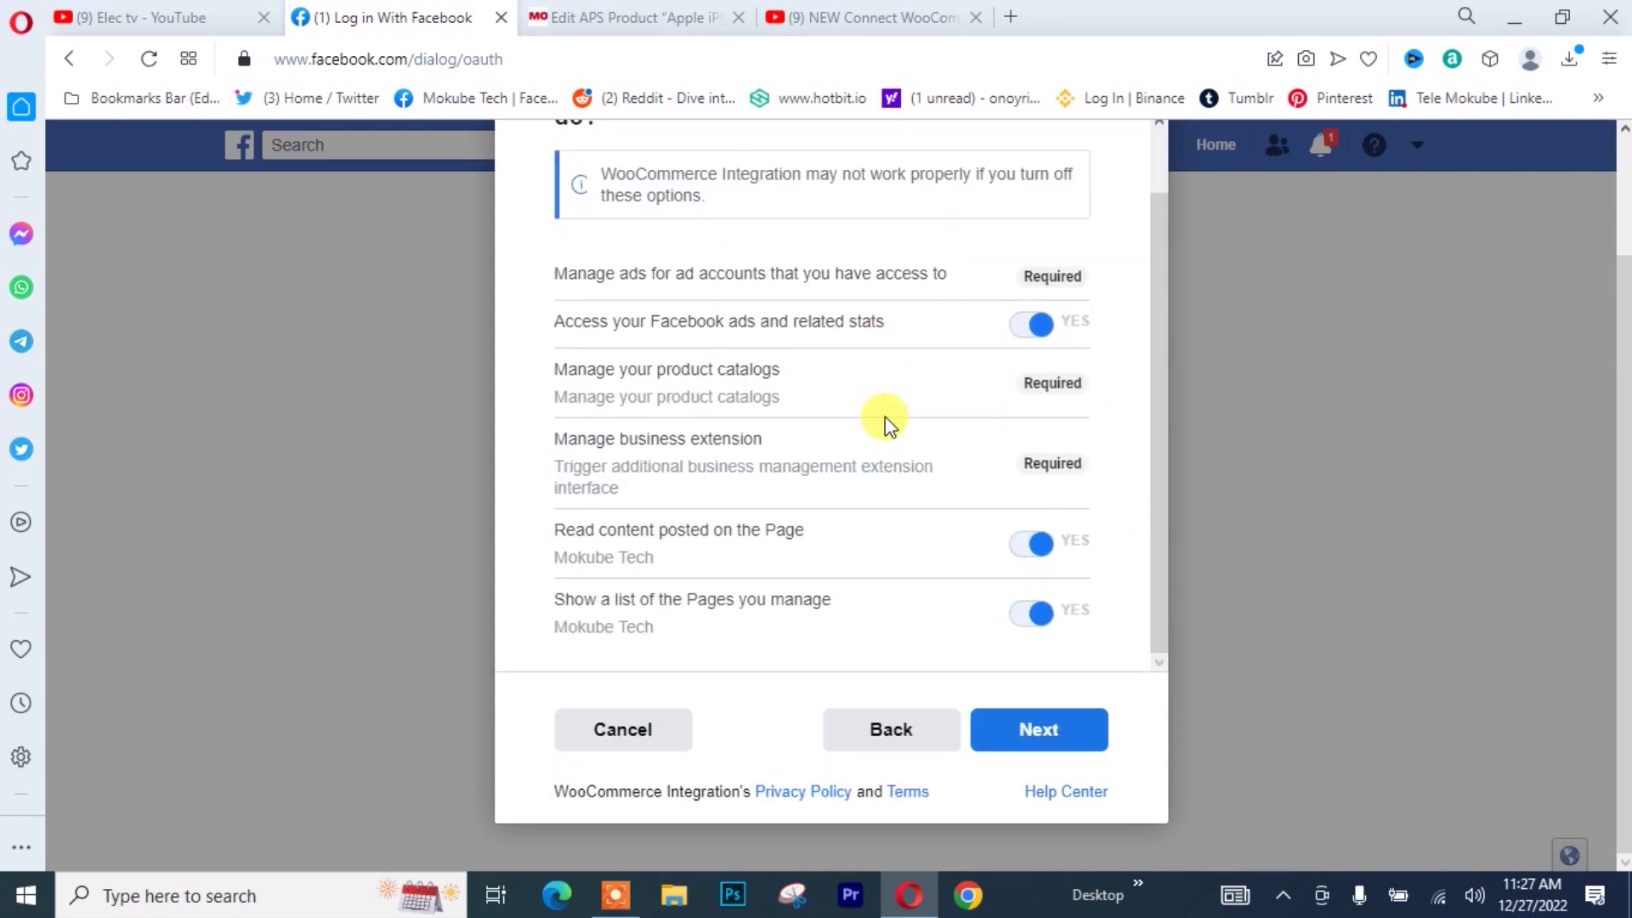
pyautogui.scroll(1, 901, 476)
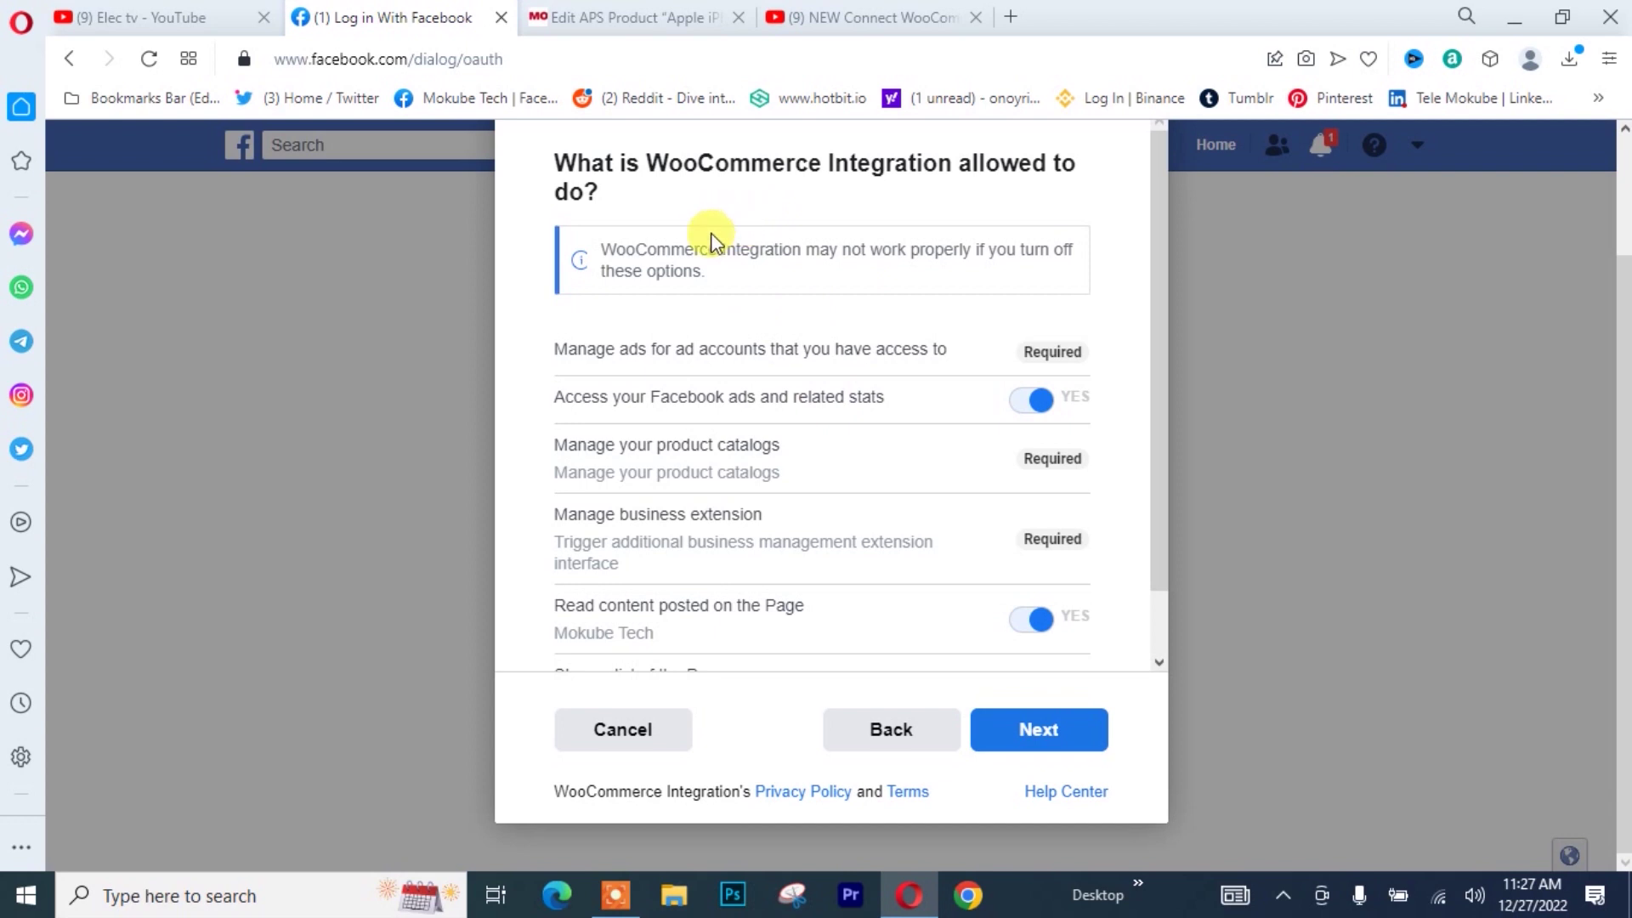
pyautogui.scroll(-1, 711, 313)
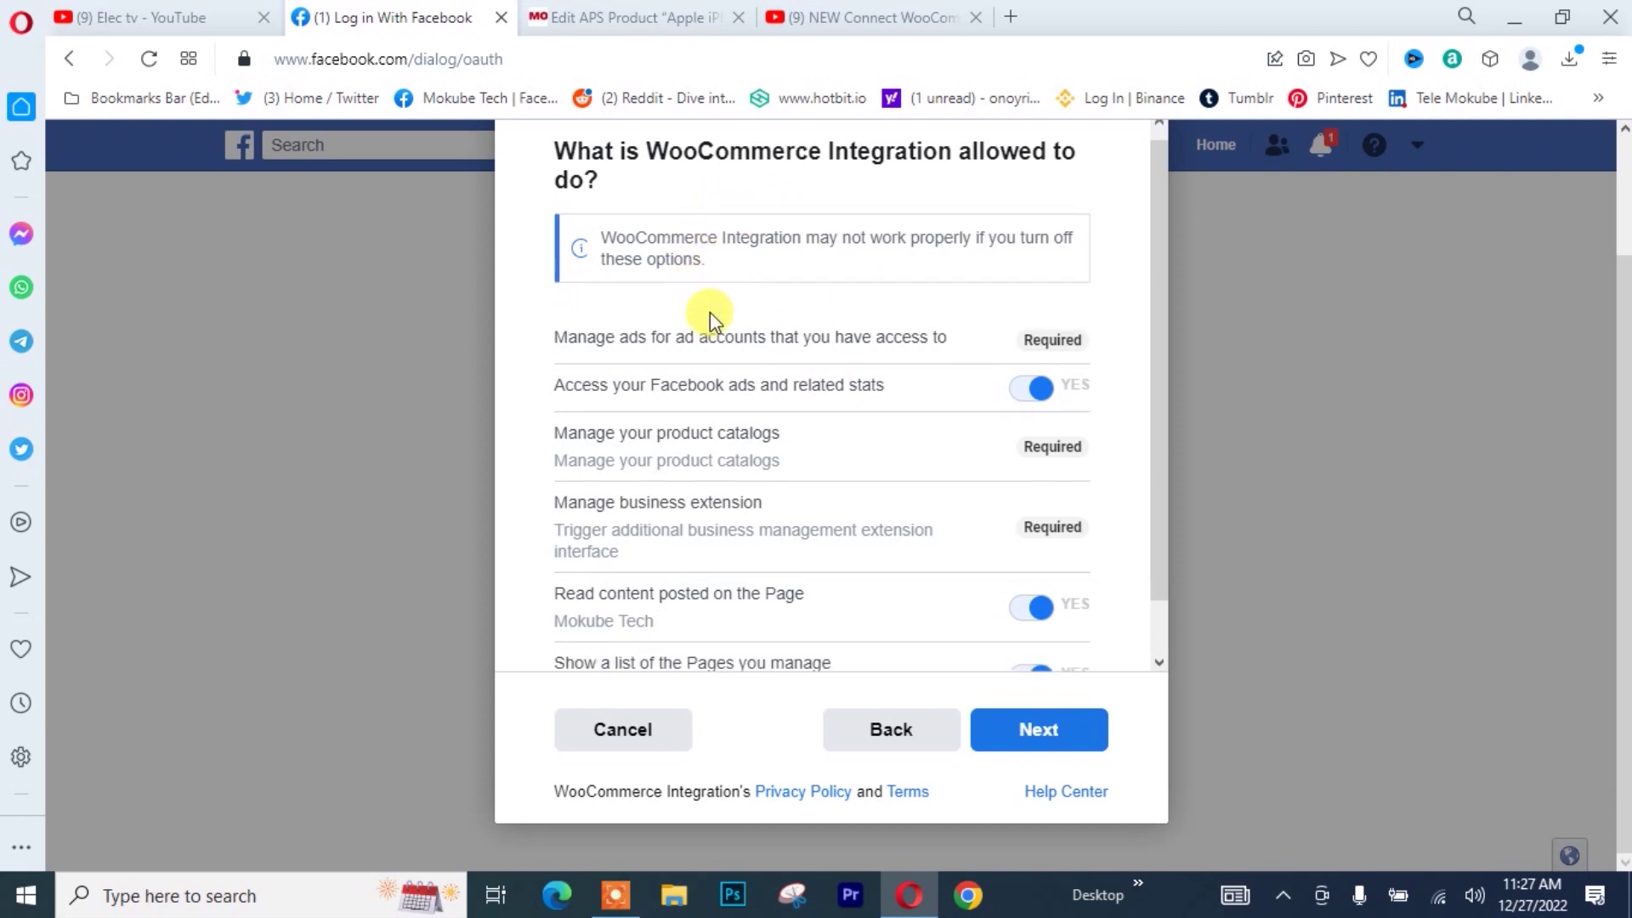
pyautogui.click(1029, 726)
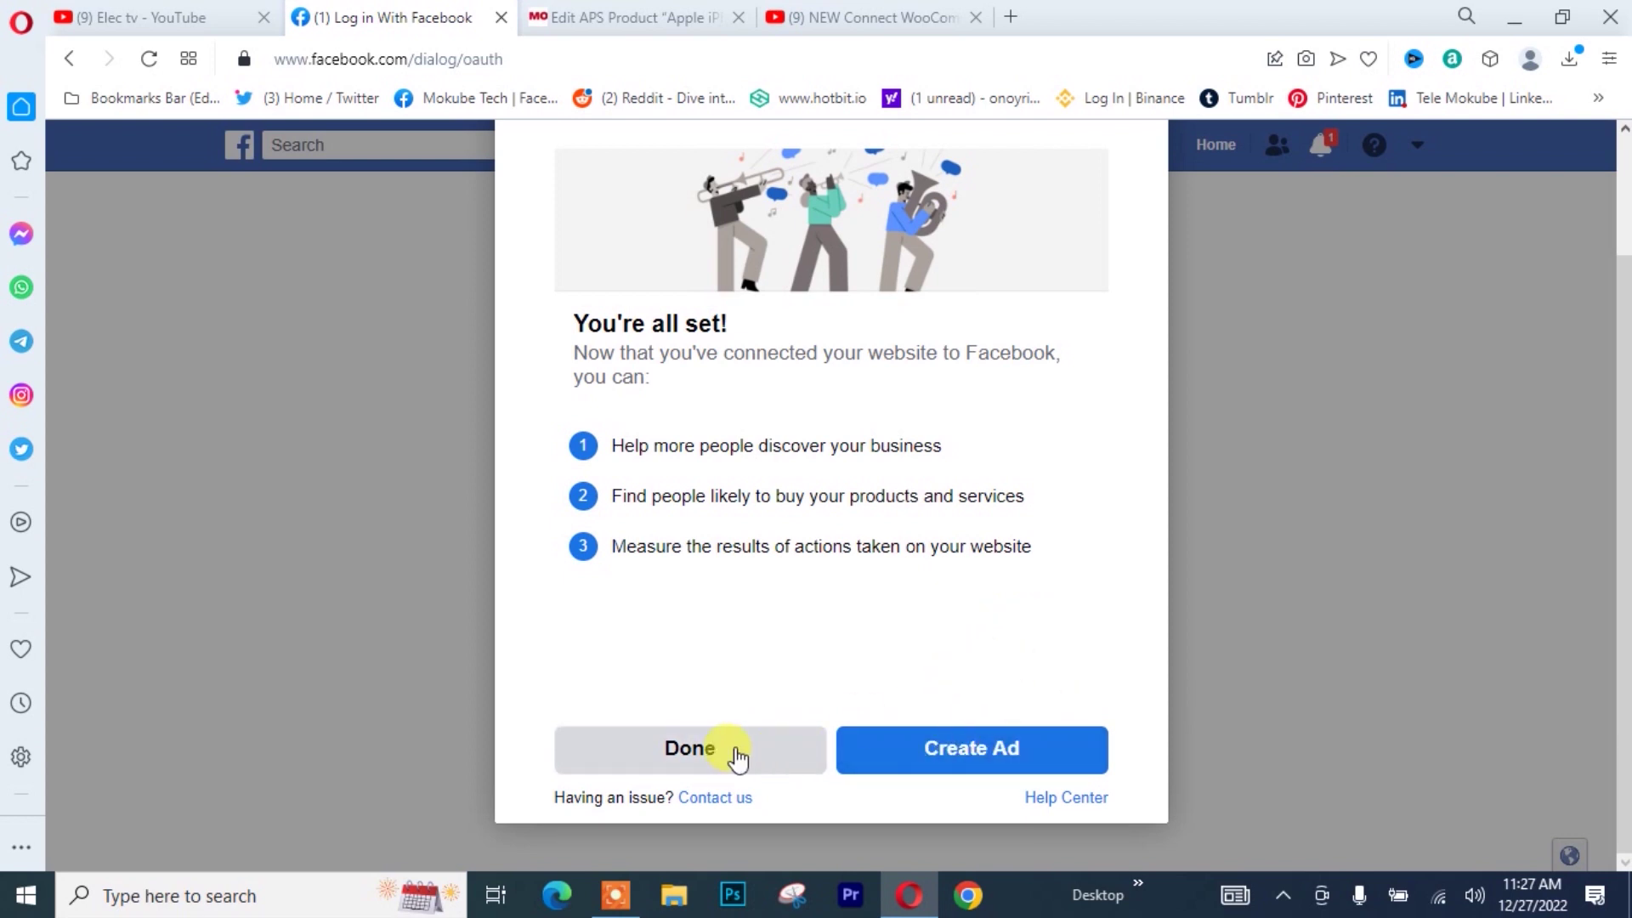
pyautogui.click(689, 751)
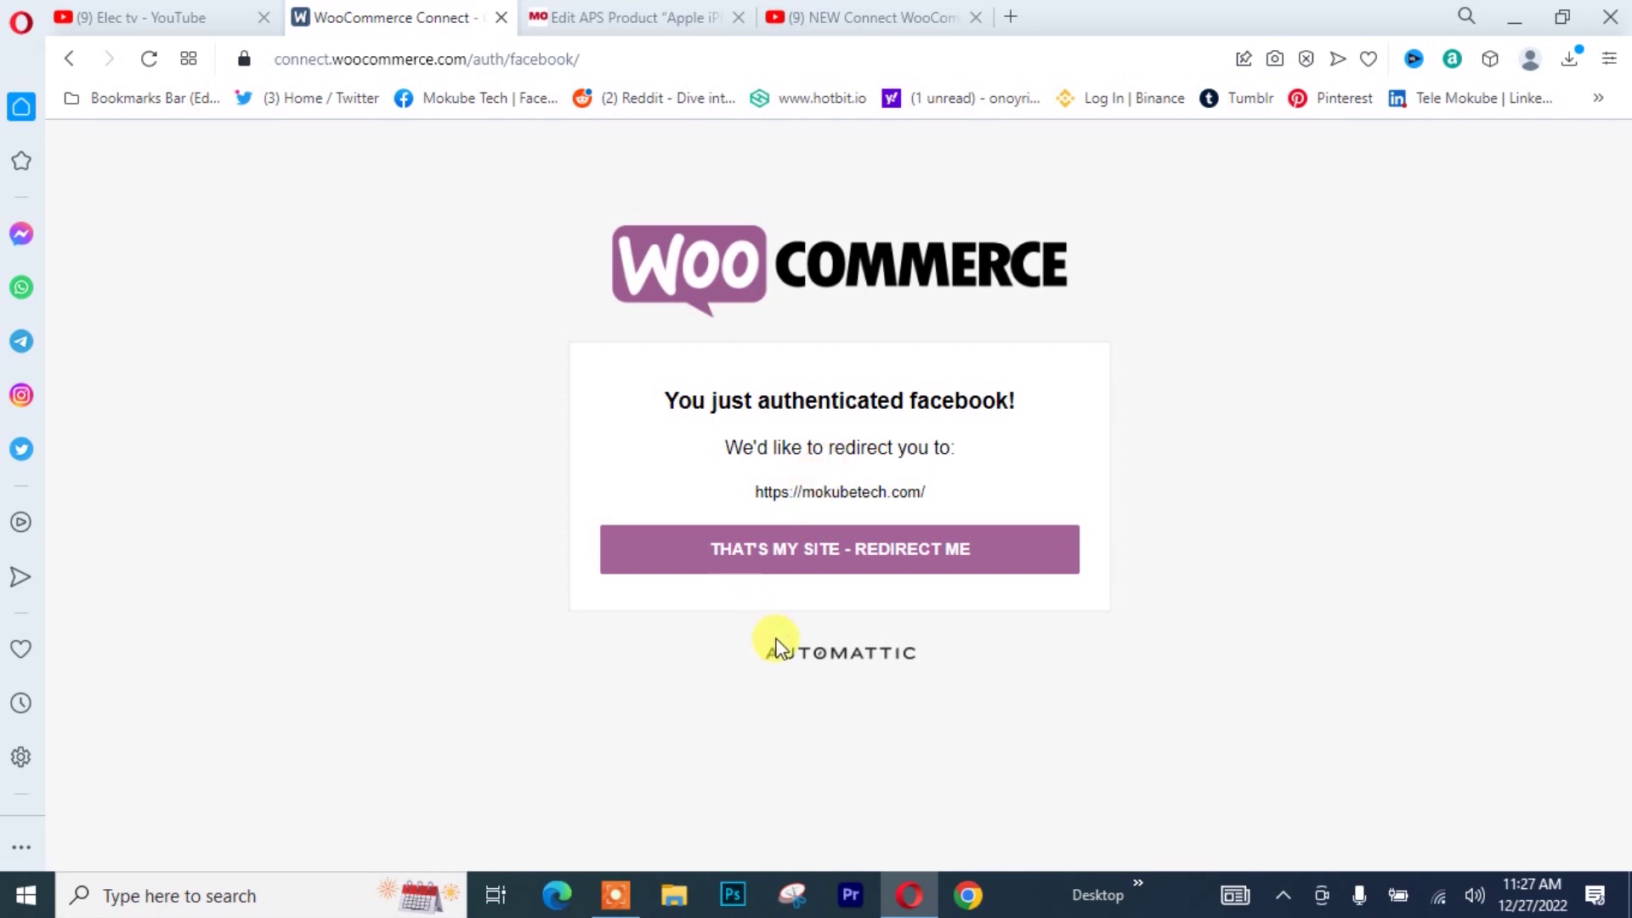
# Step: Confirm 'That's my site' on WooCommerce Connect to return to mokubetech.com
pyautogui.click(792, 560)
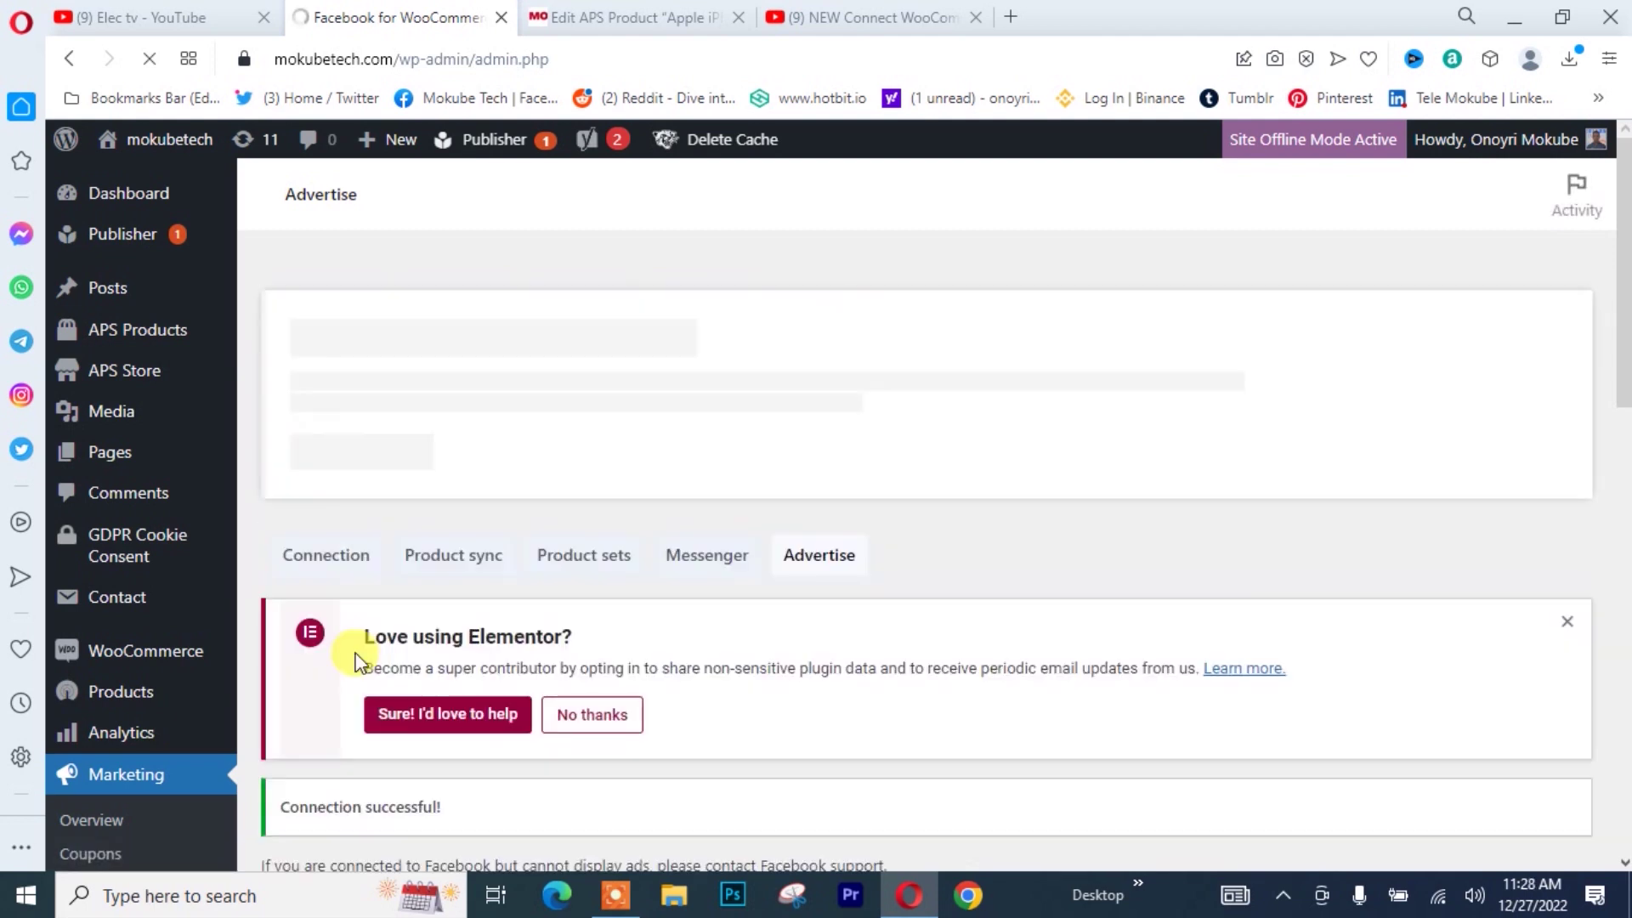
pyautogui.scroll(-2, 362, 644)
pyautogui.scroll(-1, 360, 637)
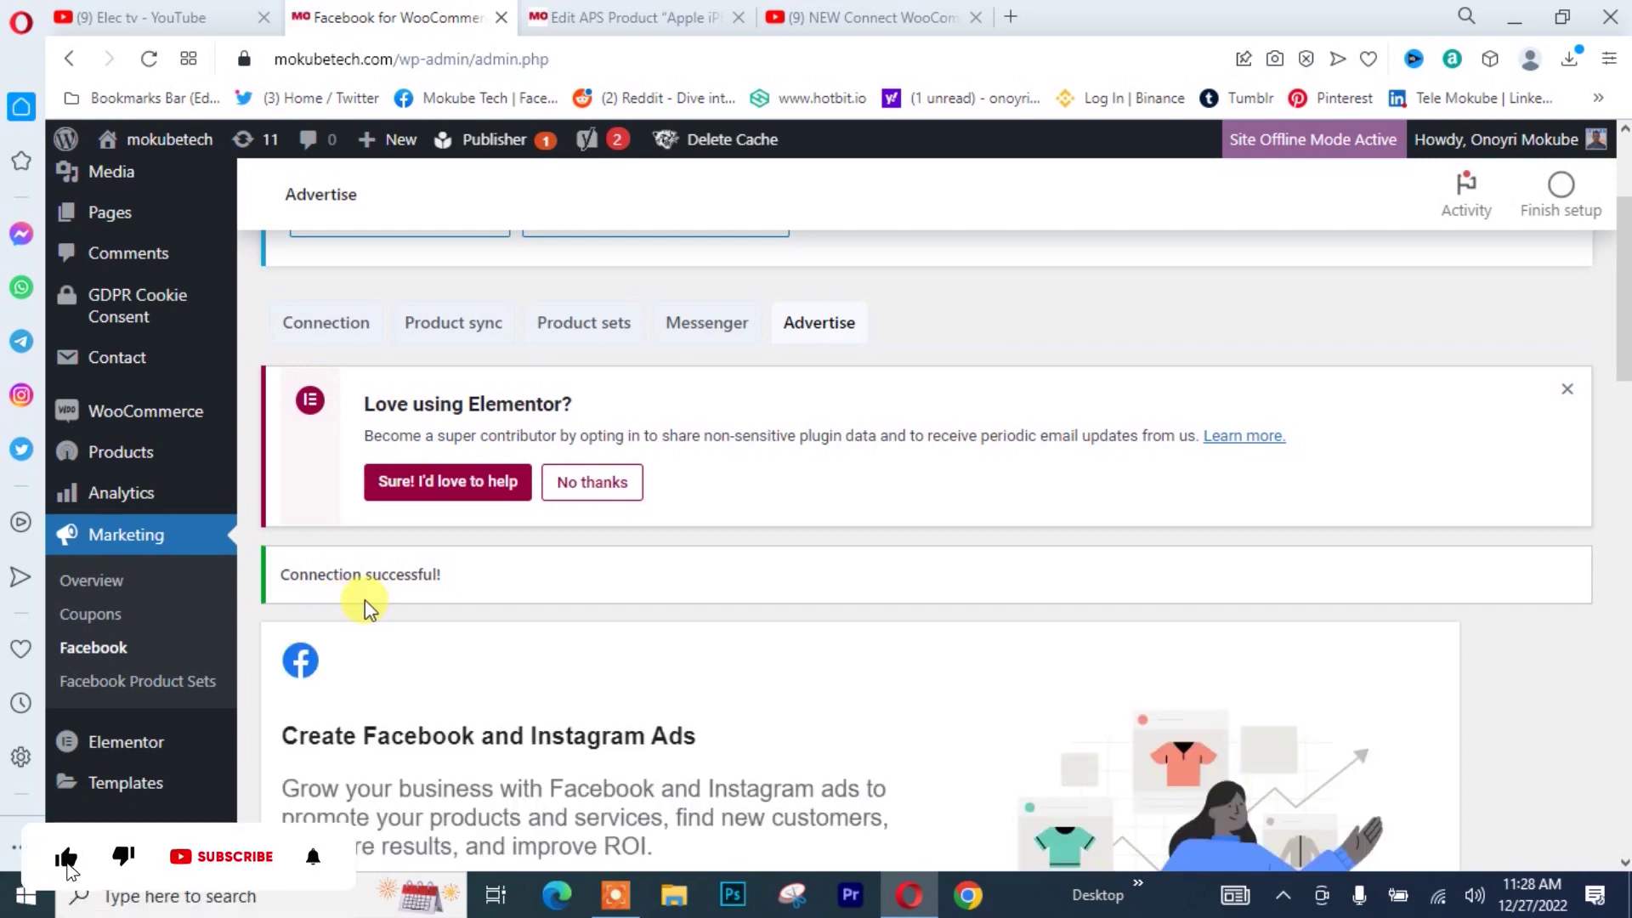
pyautogui.scroll(-5, 366, 601)
pyautogui.scroll(-10, 441, 503)
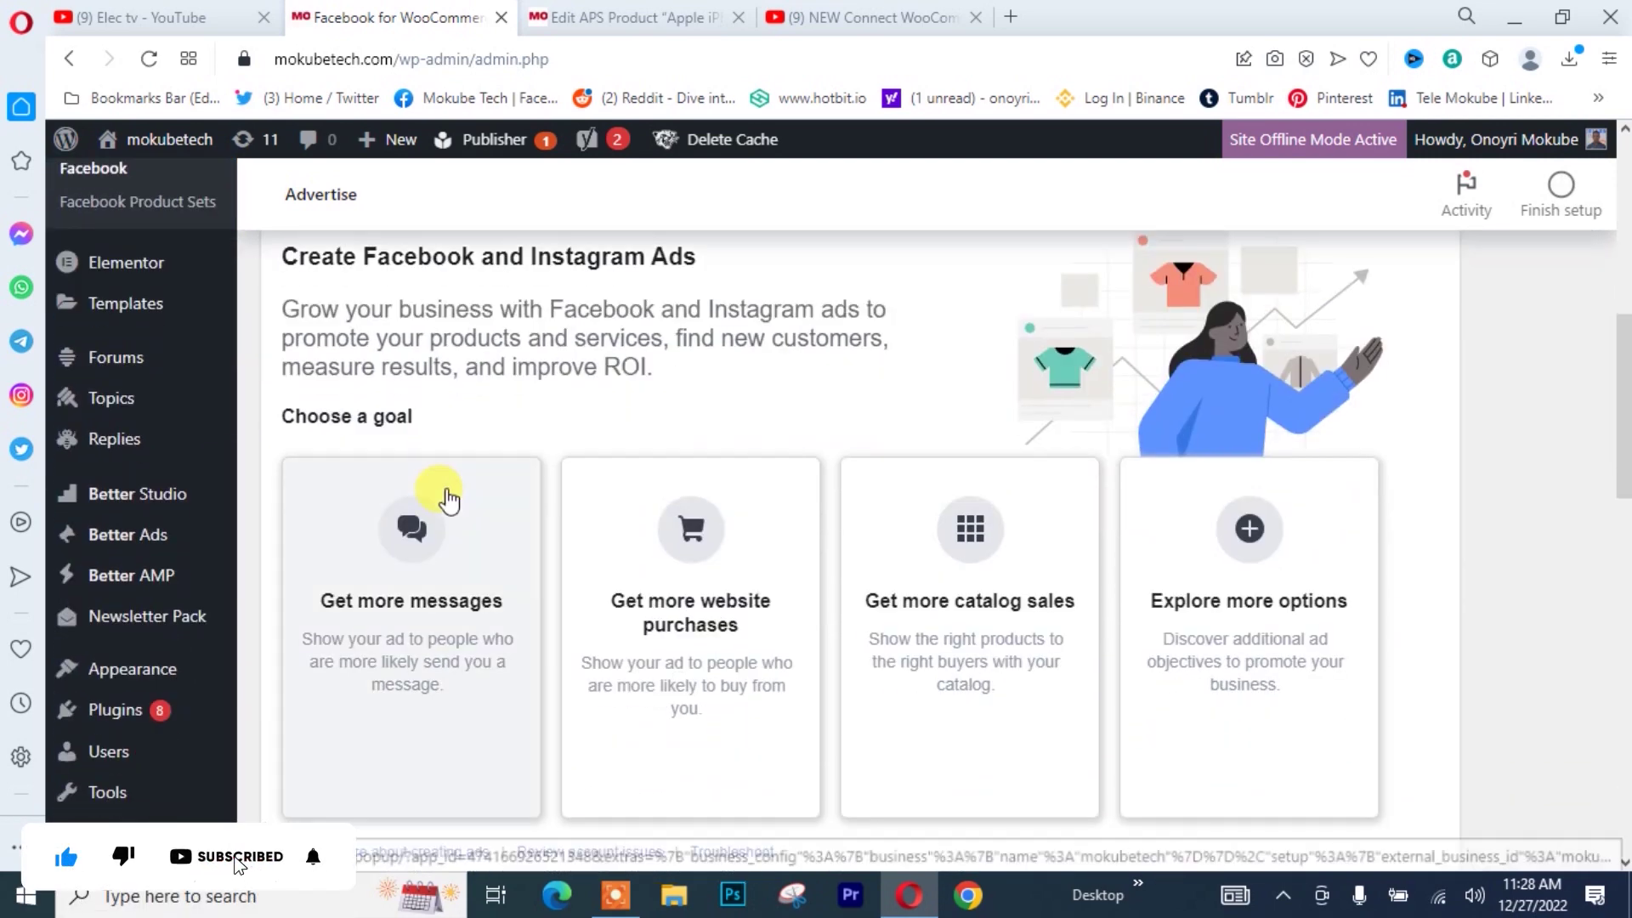
pyautogui.scroll(-3, 448, 495)
pyautogui.scroll(12, 448, 495)
pyautogui.scroll(6, 448, 495)
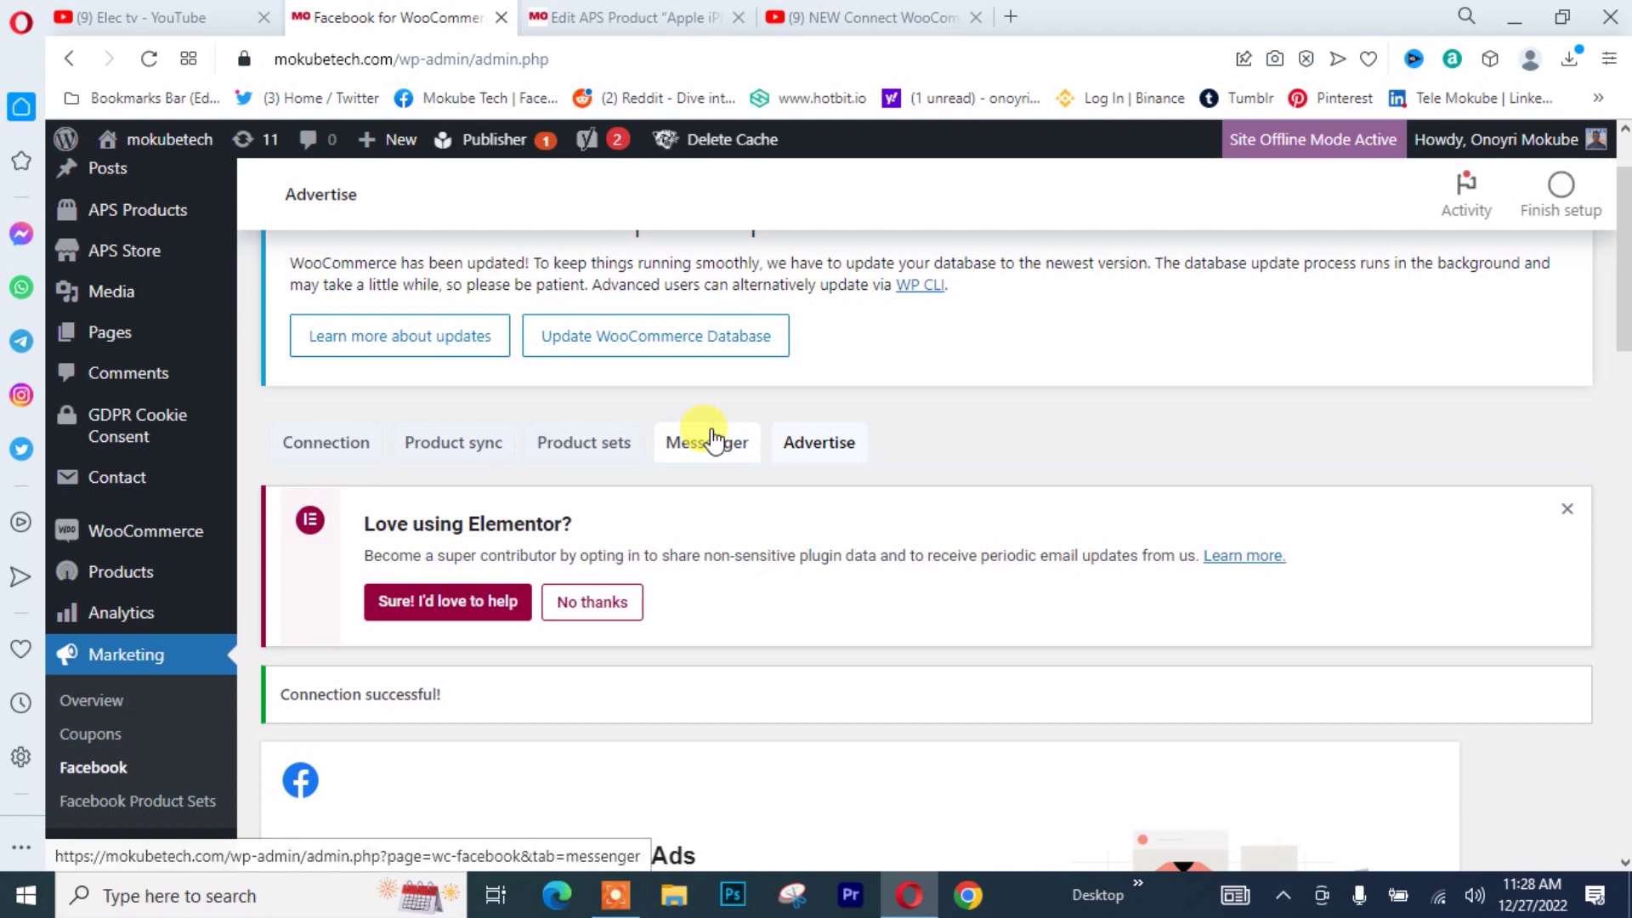
pyautogui.scroll(-6, 667, 485)
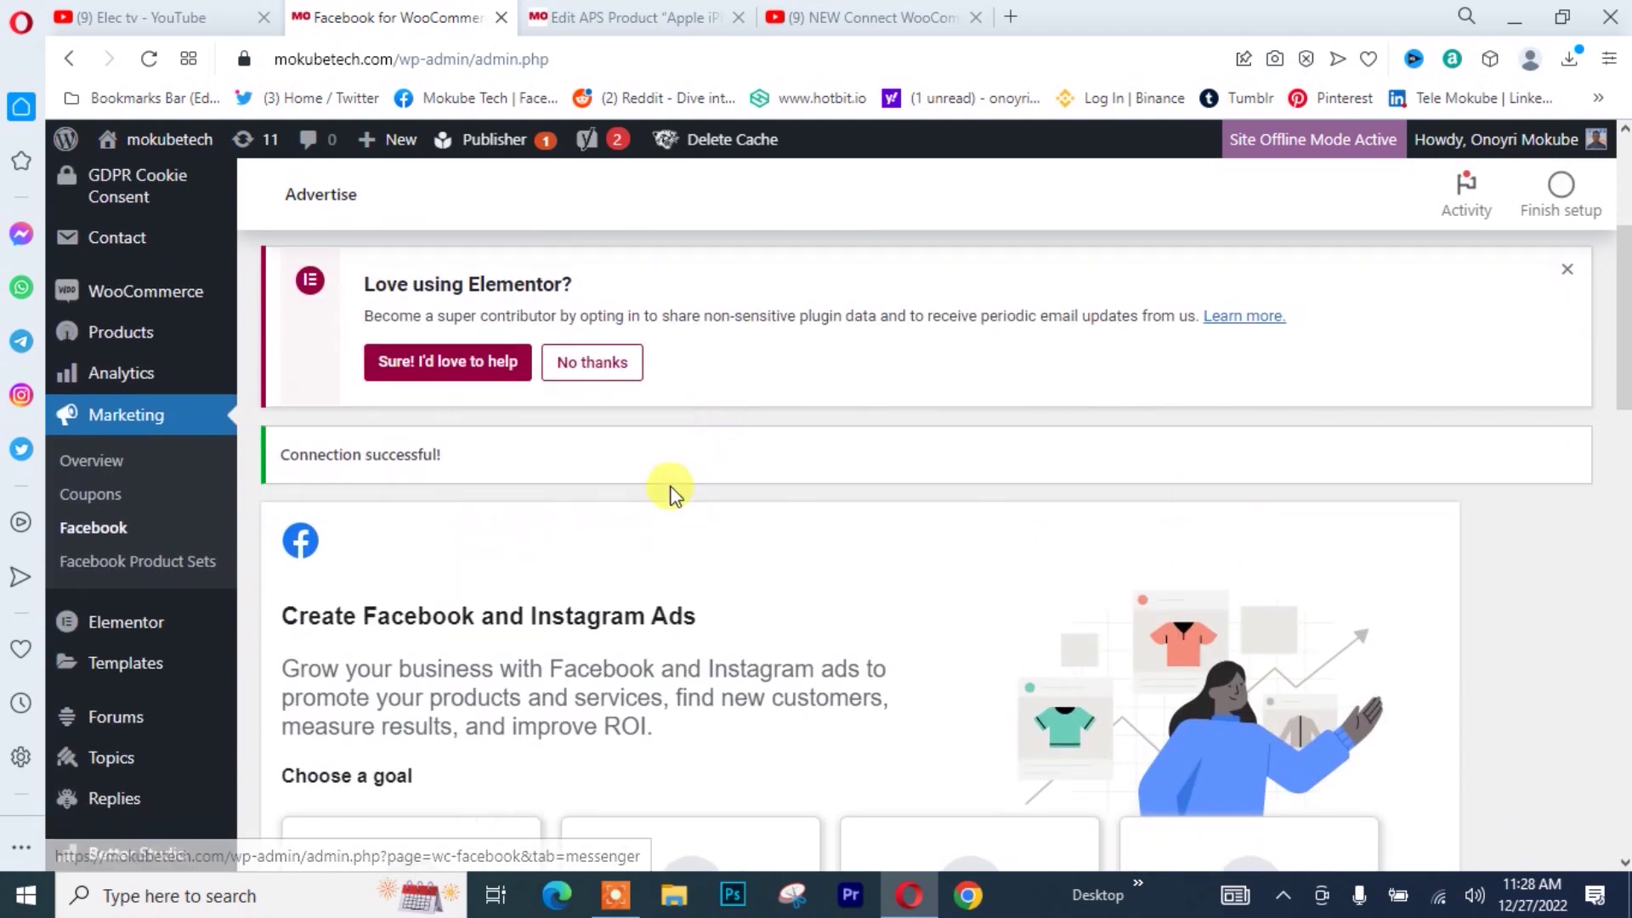
pyautogui.scroll(-1, 616, 625)
pyautogui.scroll(3, 616, 625)
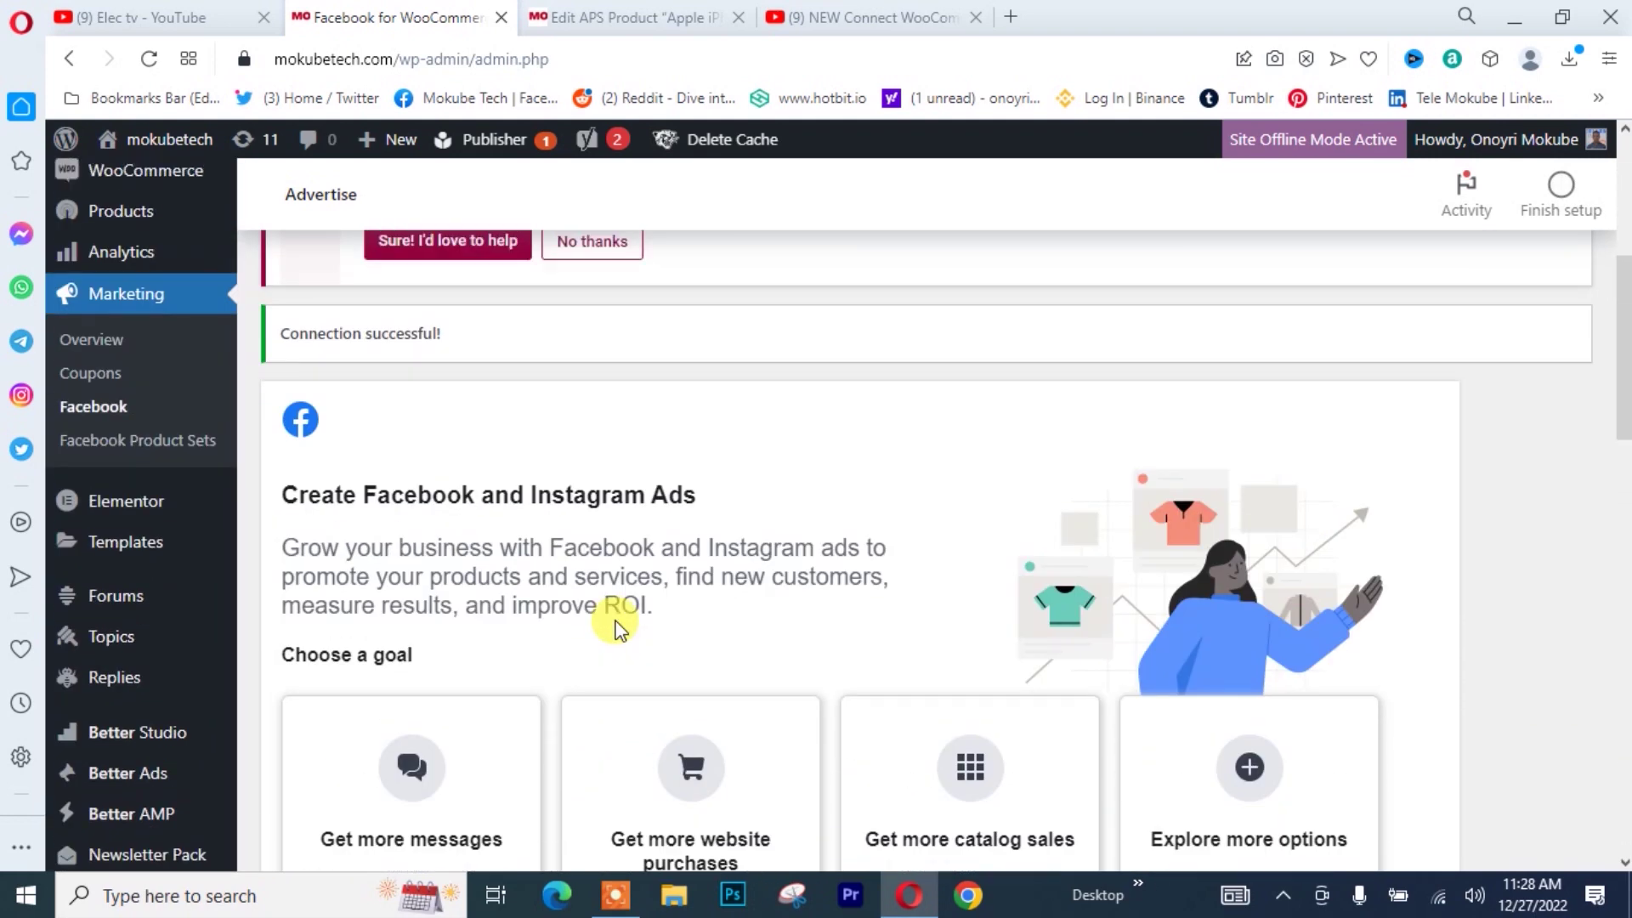
pyautogui.scroll(-10, 617, 626)
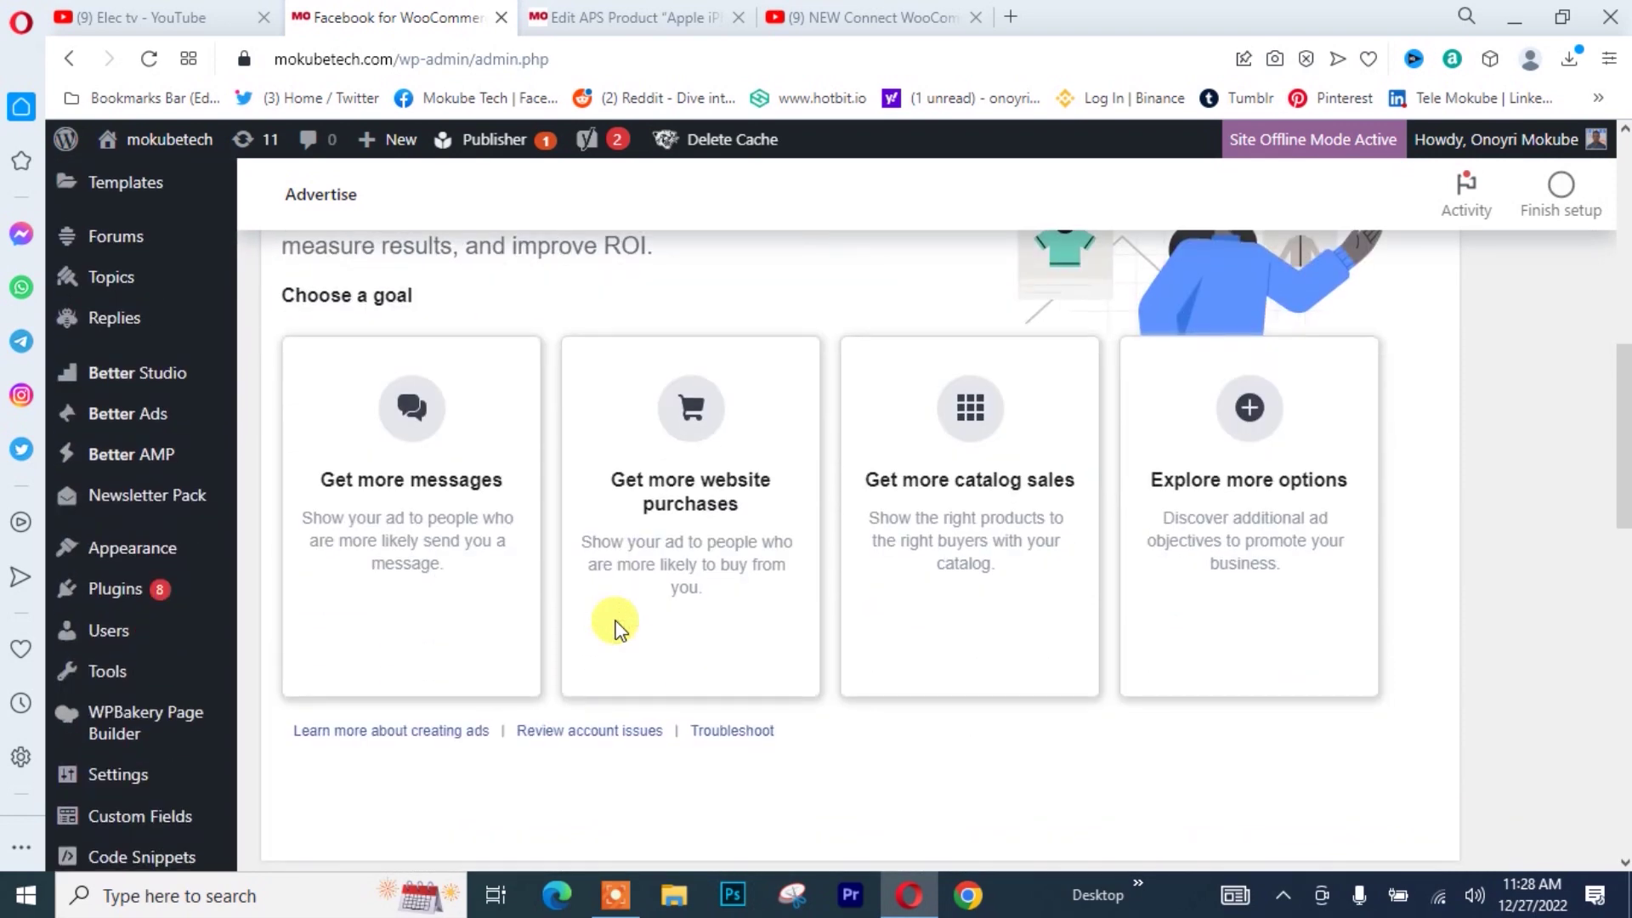